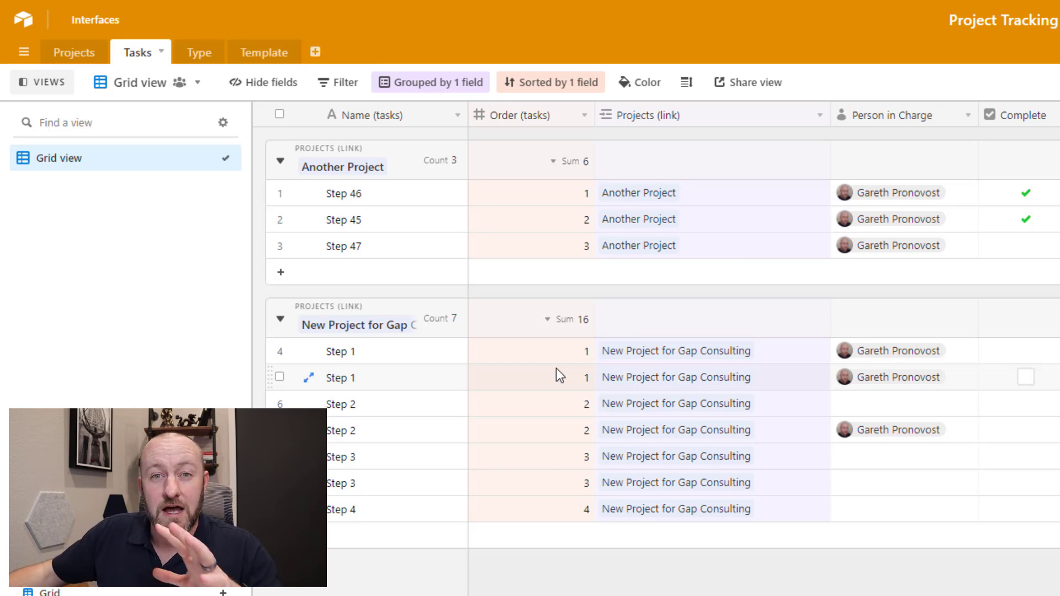
Switch between the Projects and Tasks tables to compare their records.
left_click(72, 53)
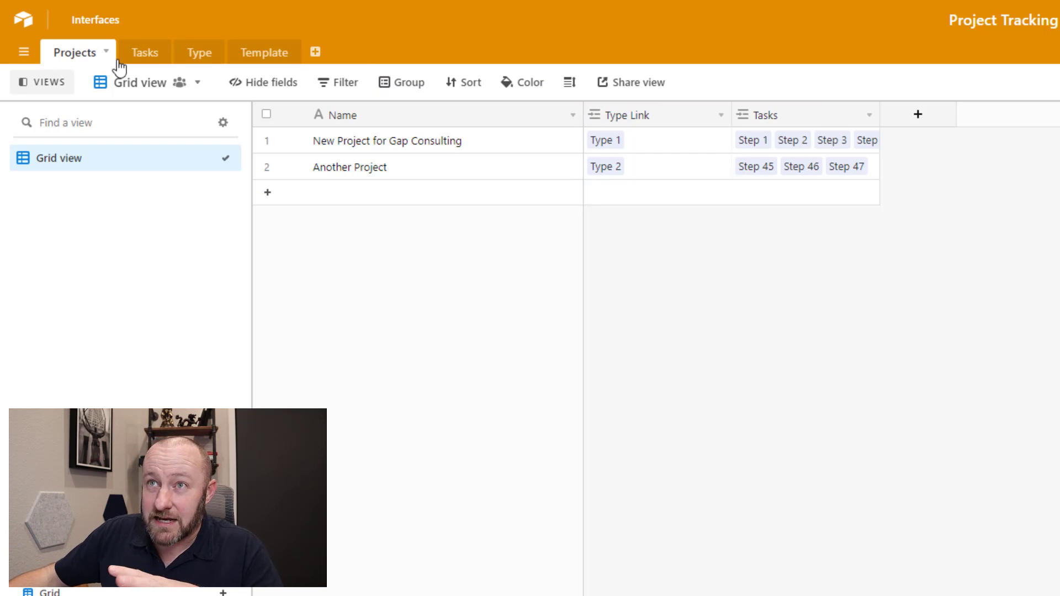
left_click(146, 58)
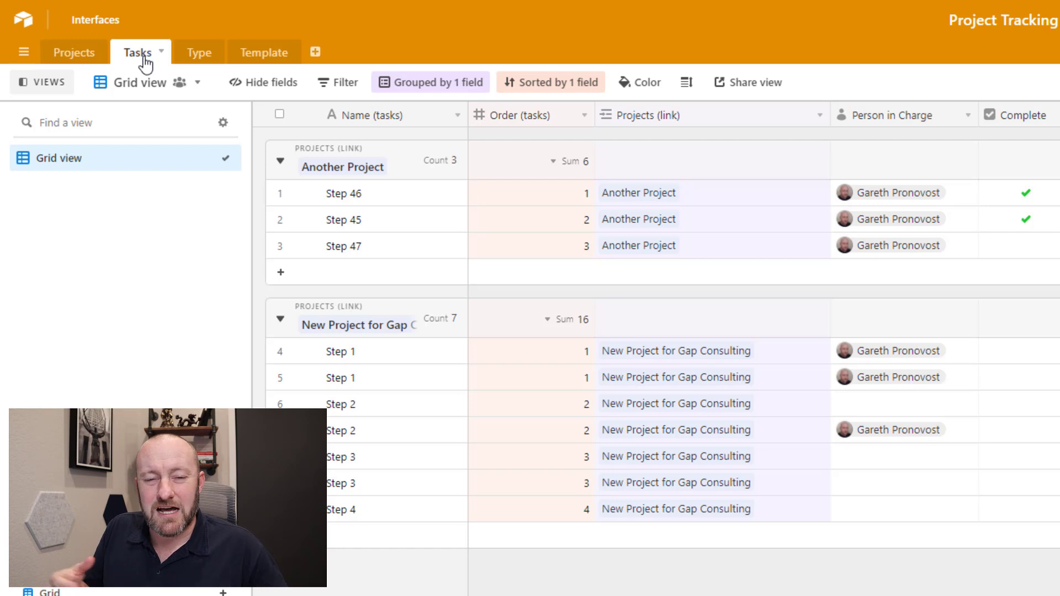
left_click(69, 55)
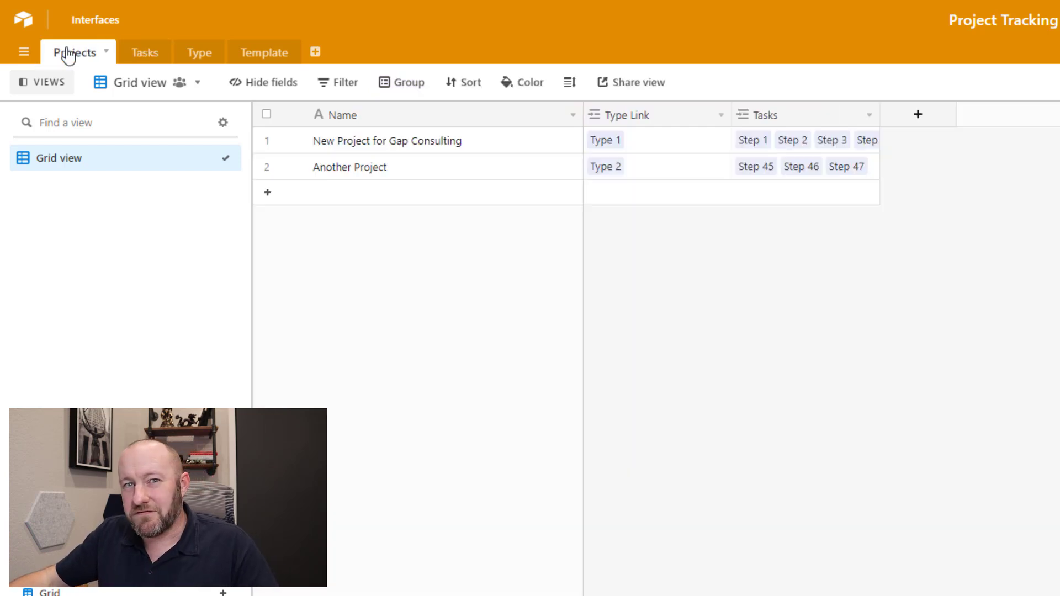
left_click(155, 53)
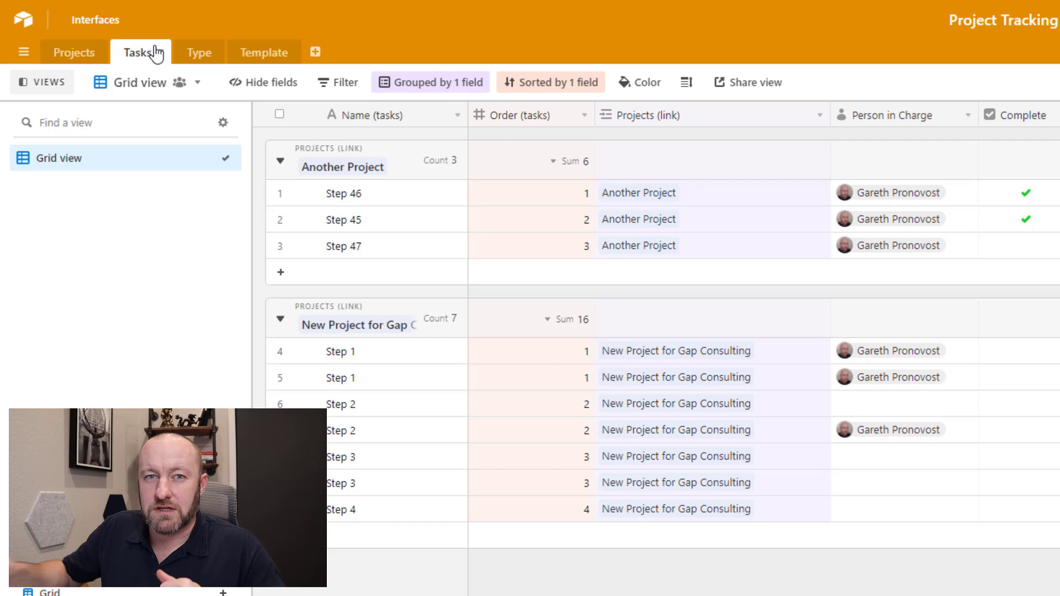
From the Interfaces page, title the new interface 'Task Dashboard' and choose the Blank layout.
left_click(97, 20)
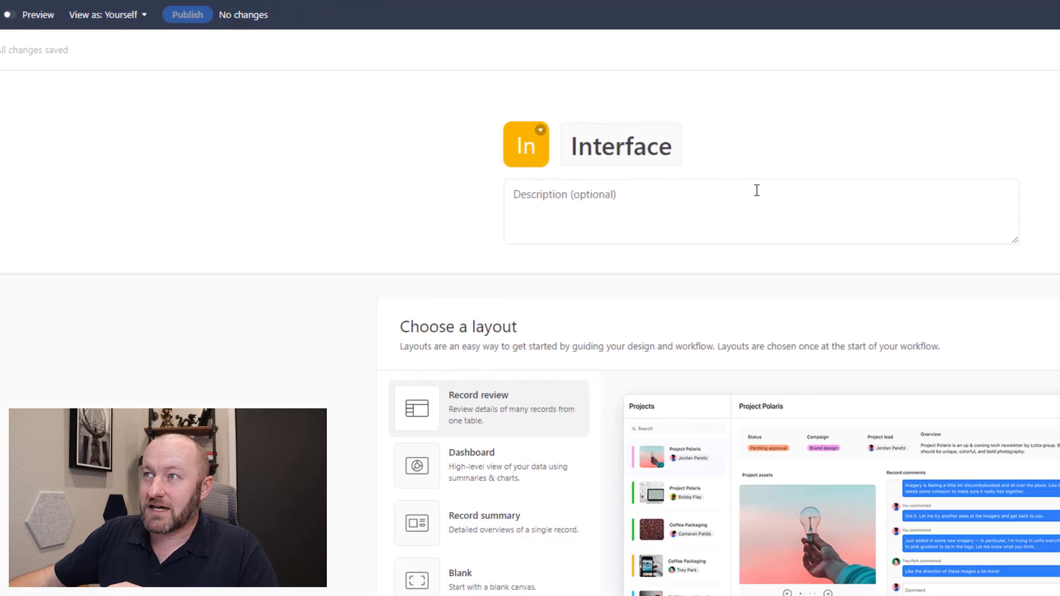
left_click(611, 147)
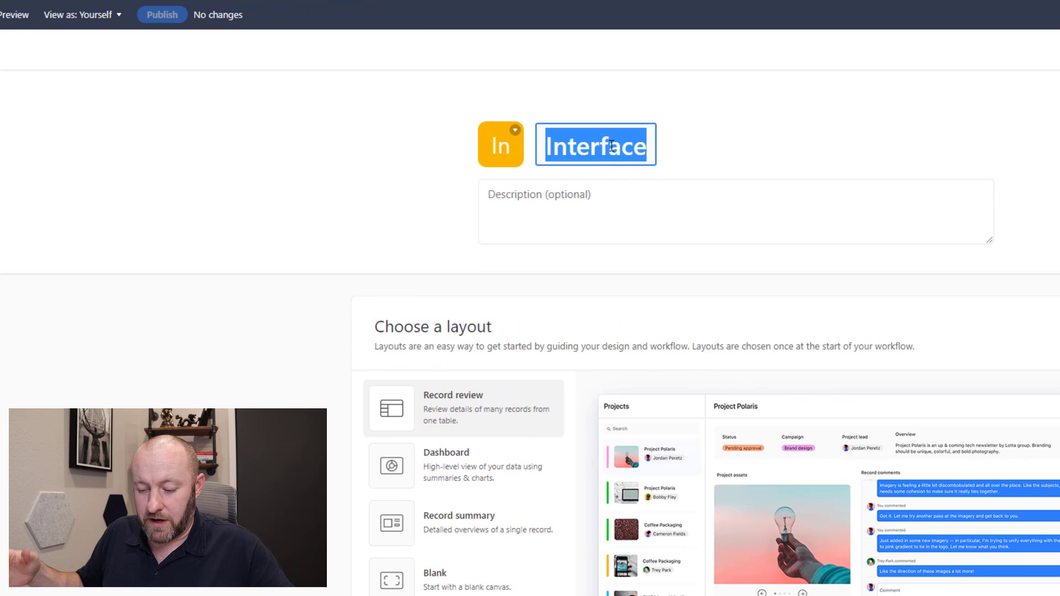
type("Task Dashboard")
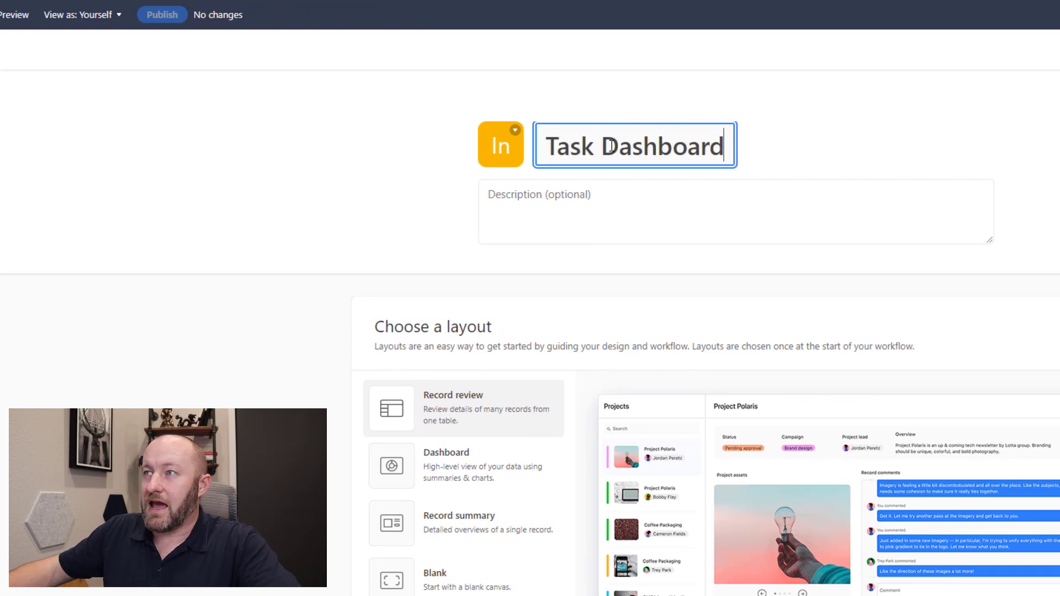
left_click(611, 194)
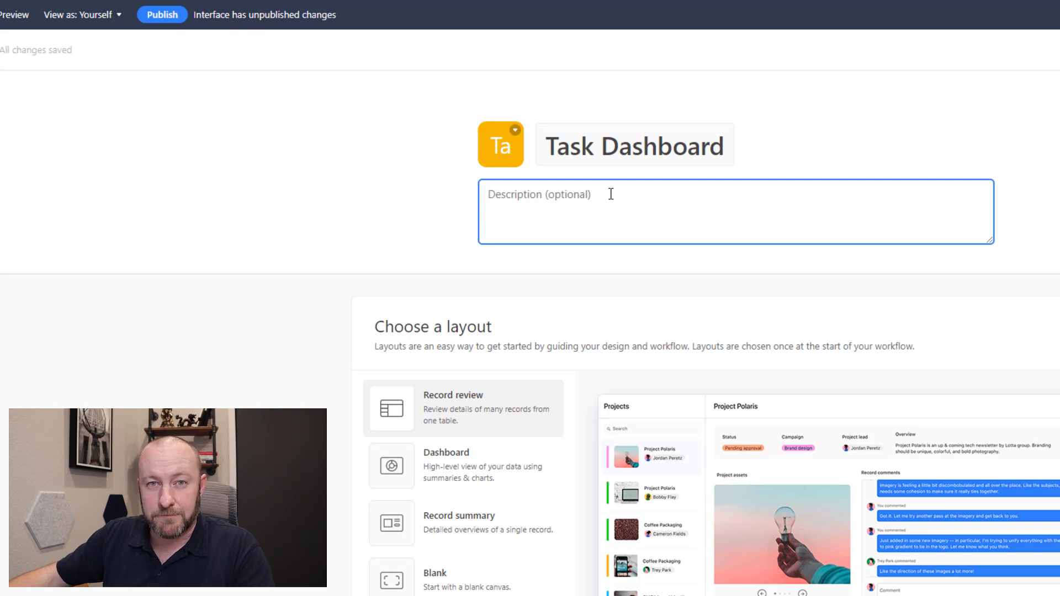
scroll(861, 252, "down", 2)
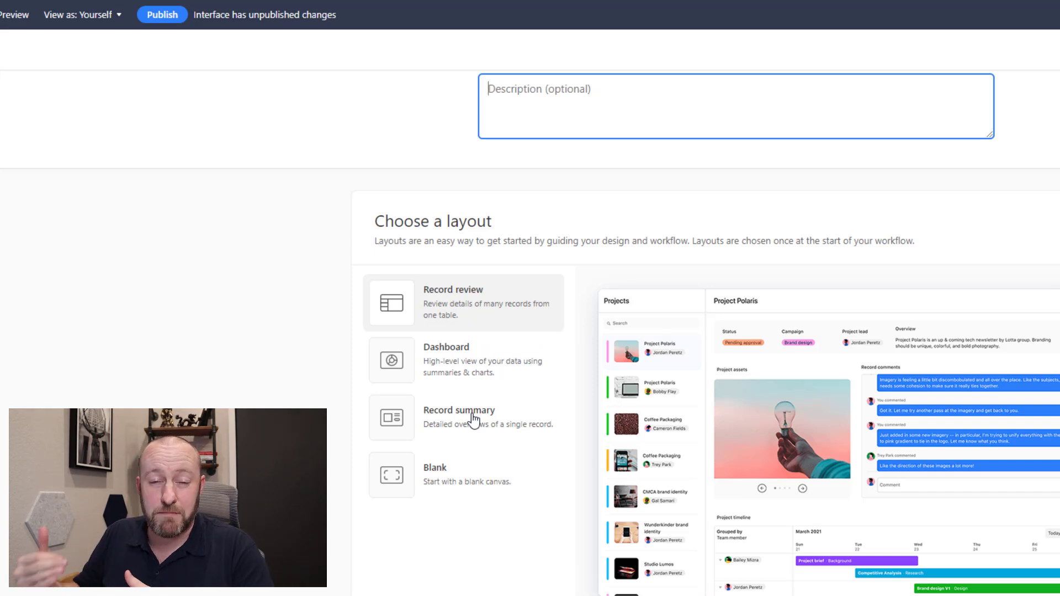
left_click(483, 475)
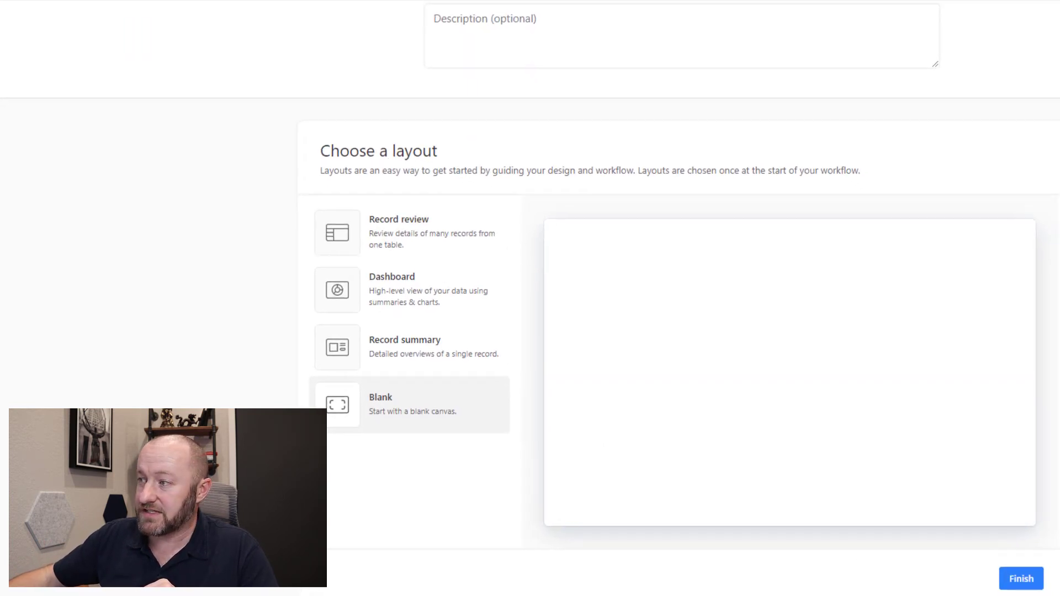
Finish creating the Task Dashboard interface, leaving an empty canvas.
left_click(1034, 583)
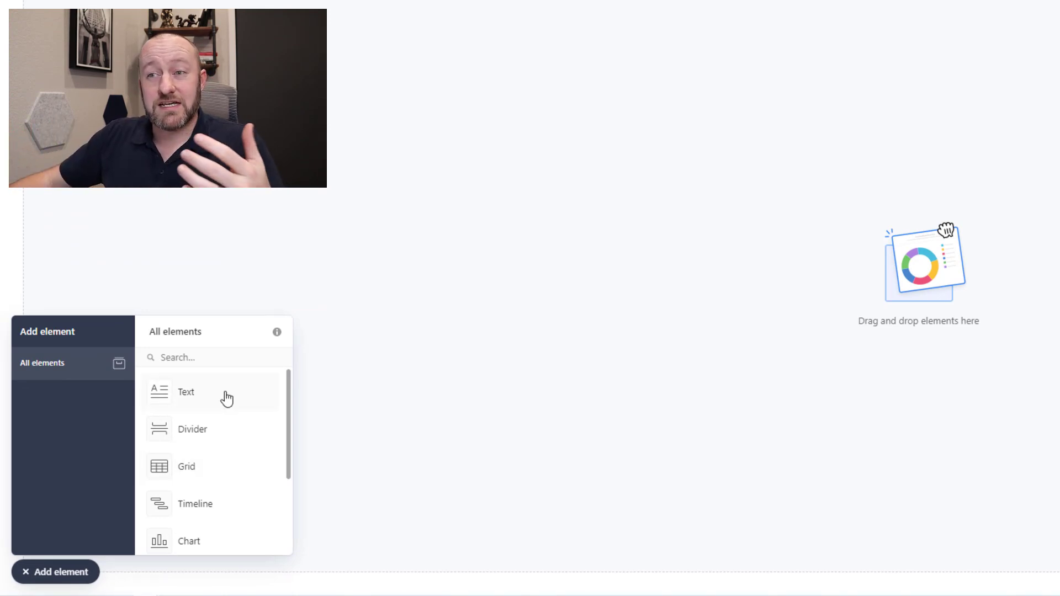
scroll(215, 442, "down", 3)
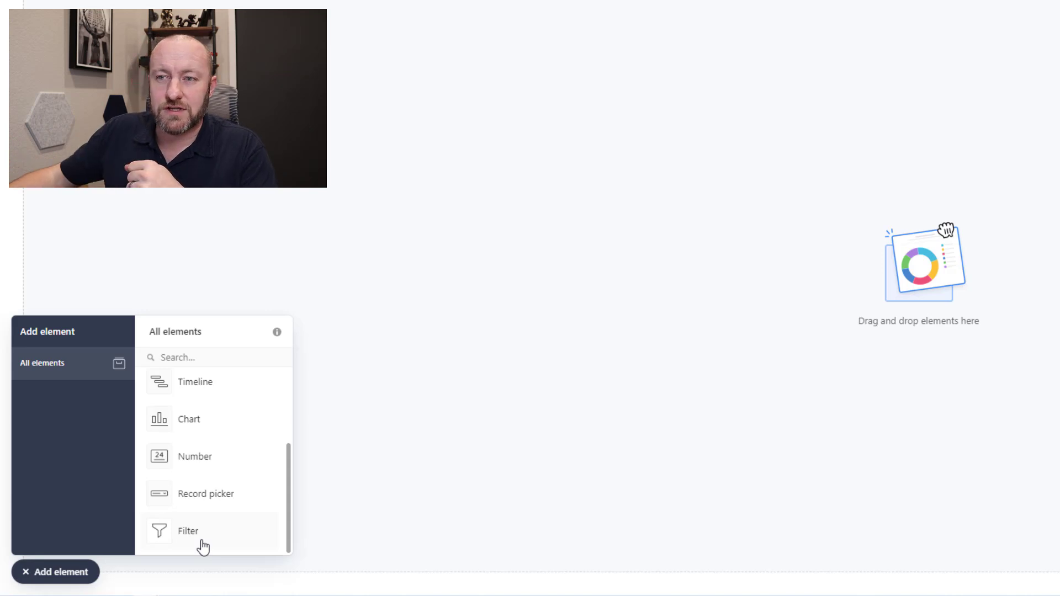
Place a Projects record picker at the top of the dashboard canvas.
left_click(207, 503)
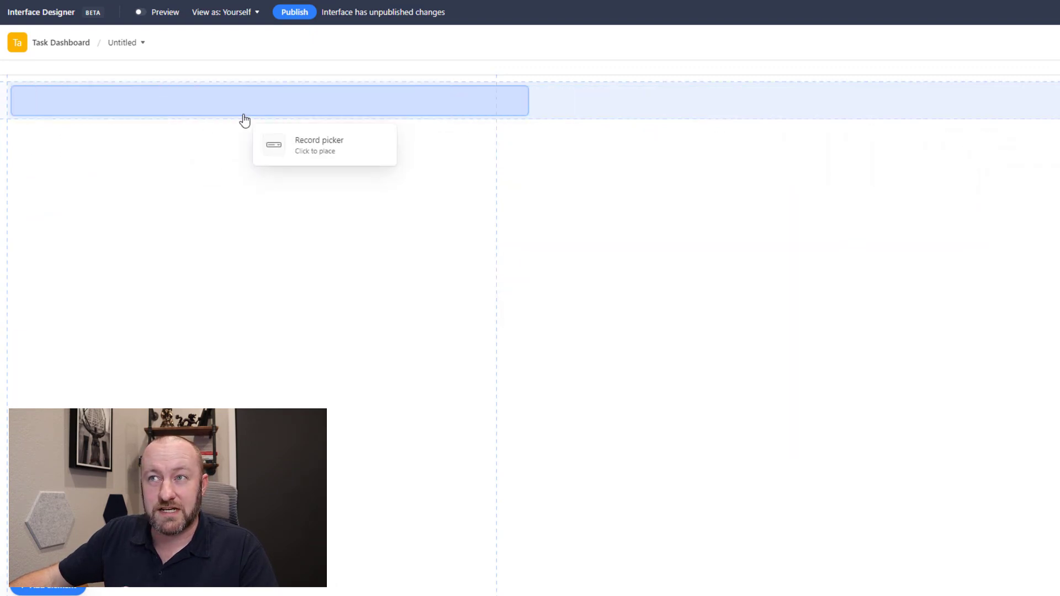
left_click(245, 120)
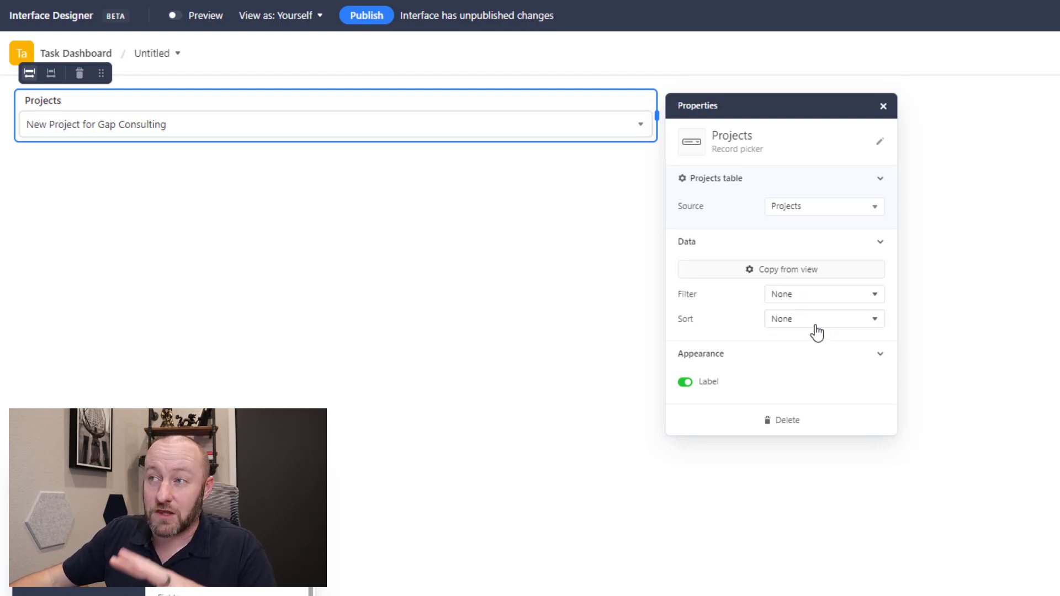
Sort the picker's projects by Name and keep its label shown.
left_click(817, 332)
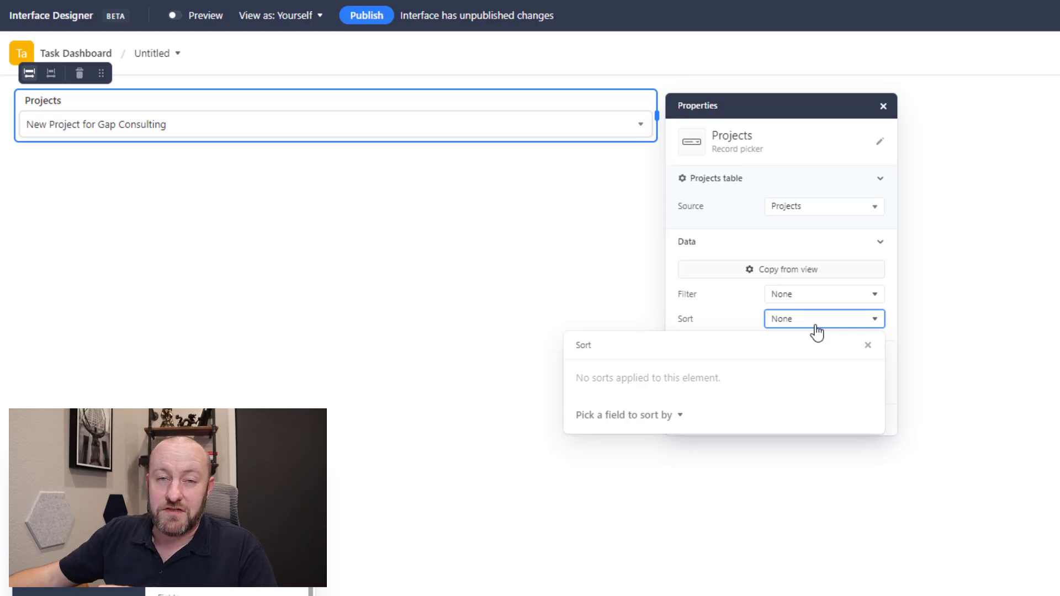
left_click(659, 421)
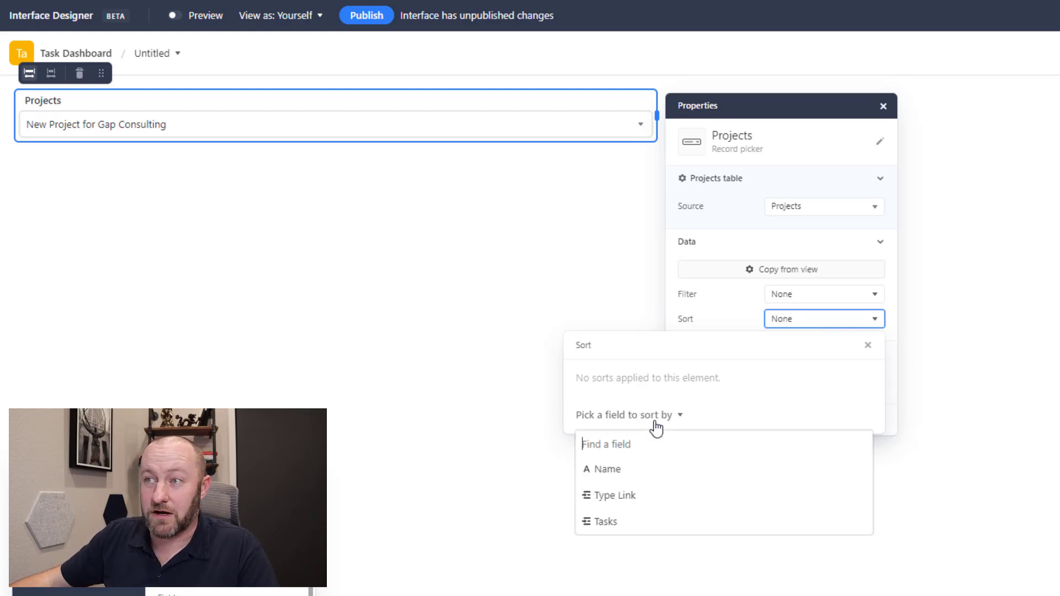
left_click(648, 470)
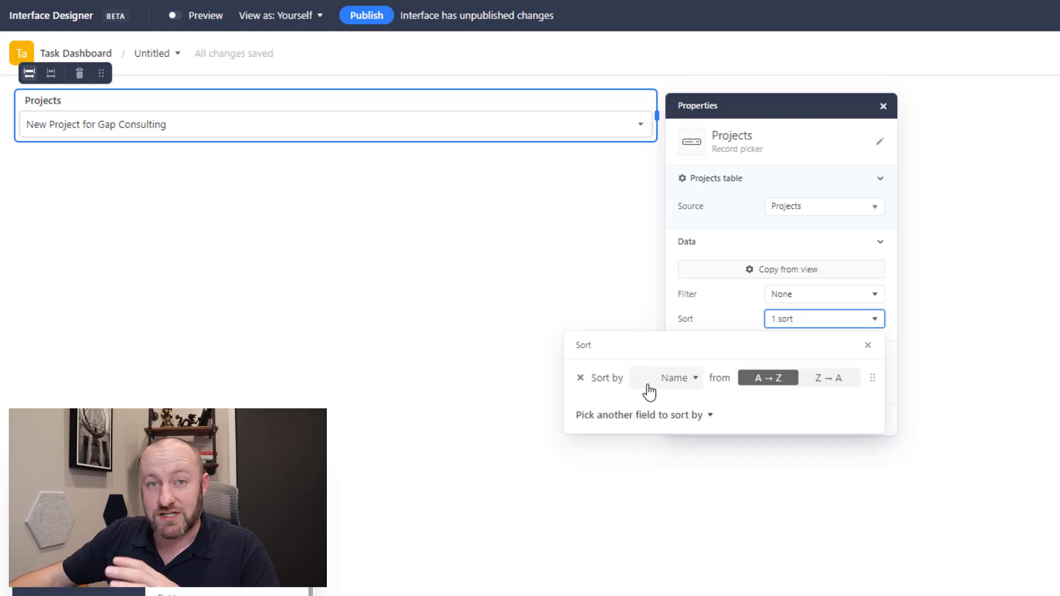
left_click(745, 295)
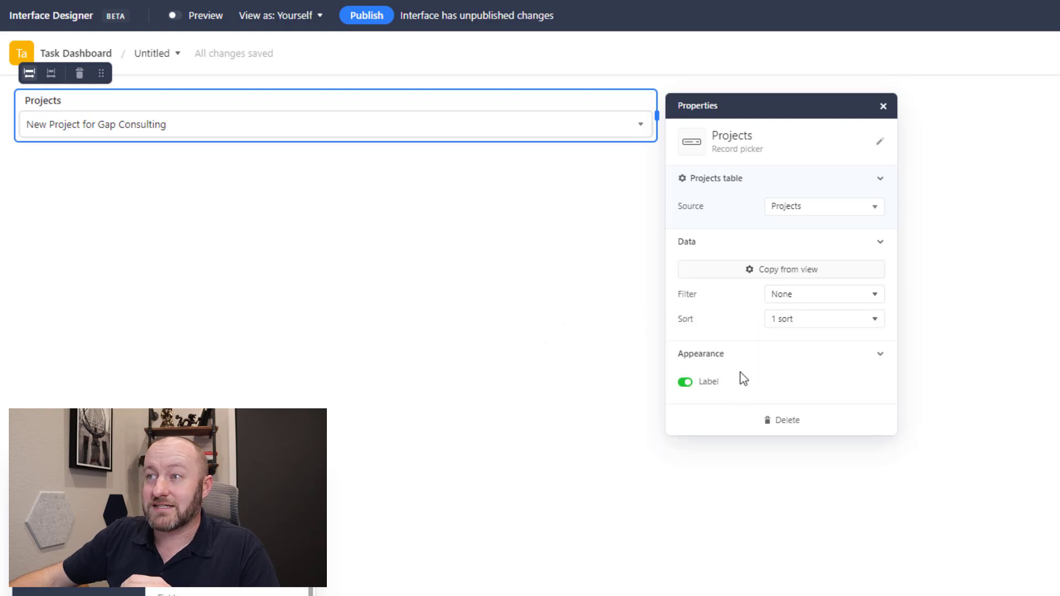
left_click(686, 383)
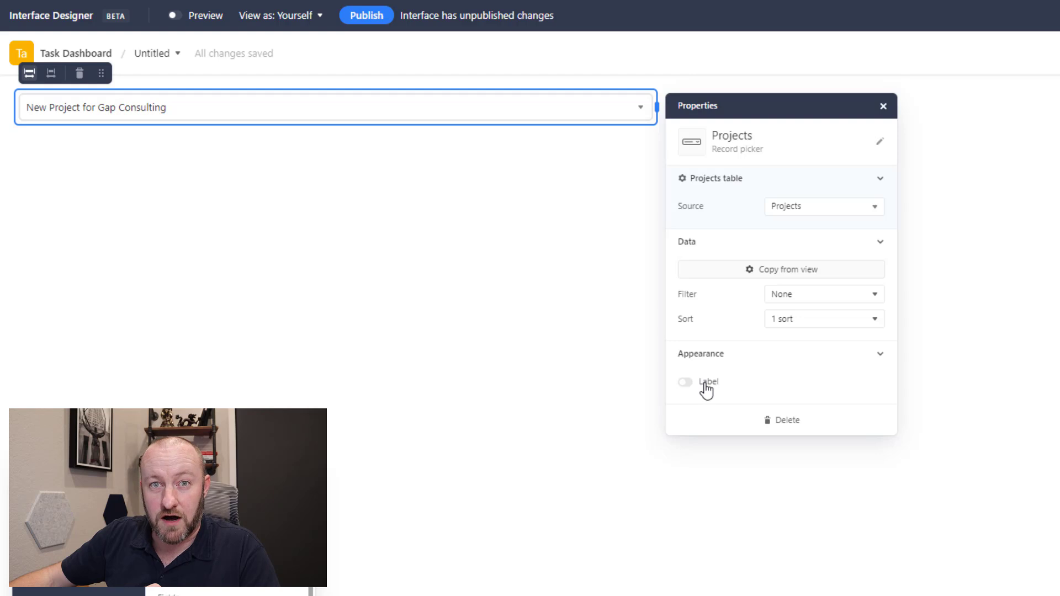
left_click(686, 382)
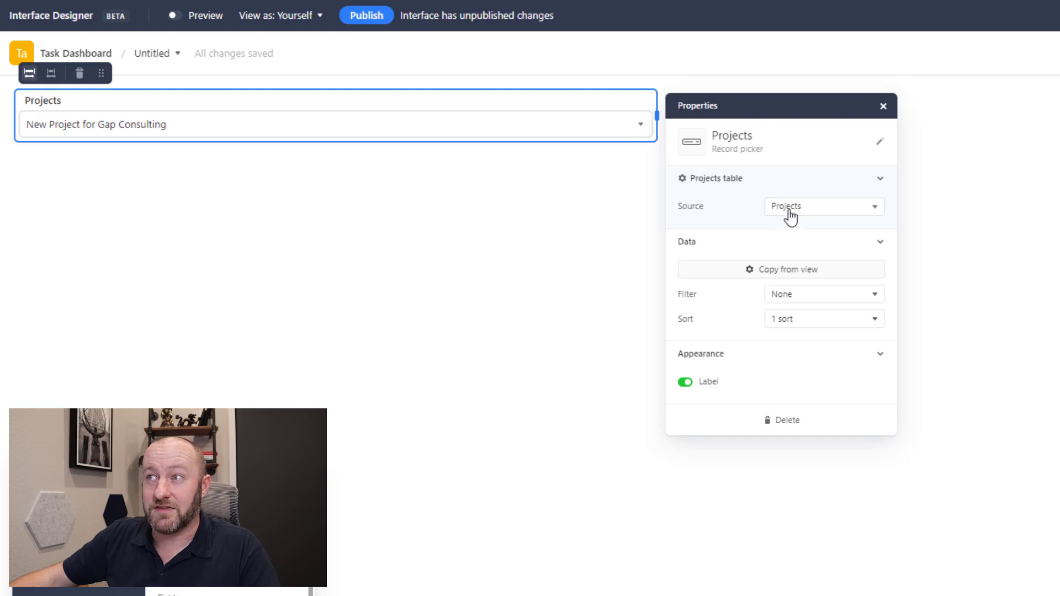
Rename the element 'Project Picker' and adjust its width.
left_click(878, 144)
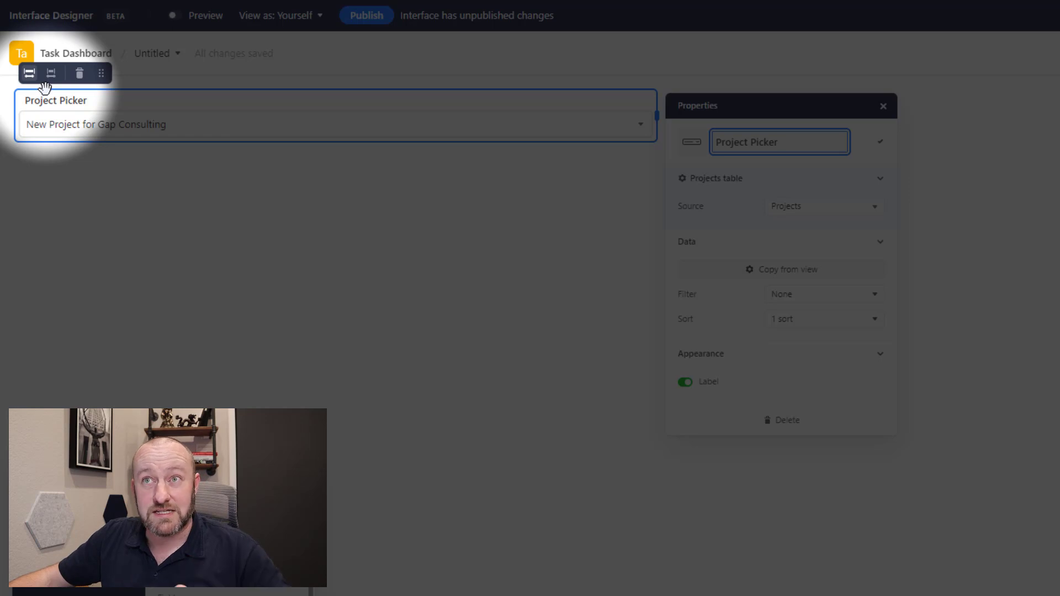
mouse_move(656, 117)
left_mouse_down()
mouse_move(819, 119)
mouse_move(336, 127)
left_mouse_up()
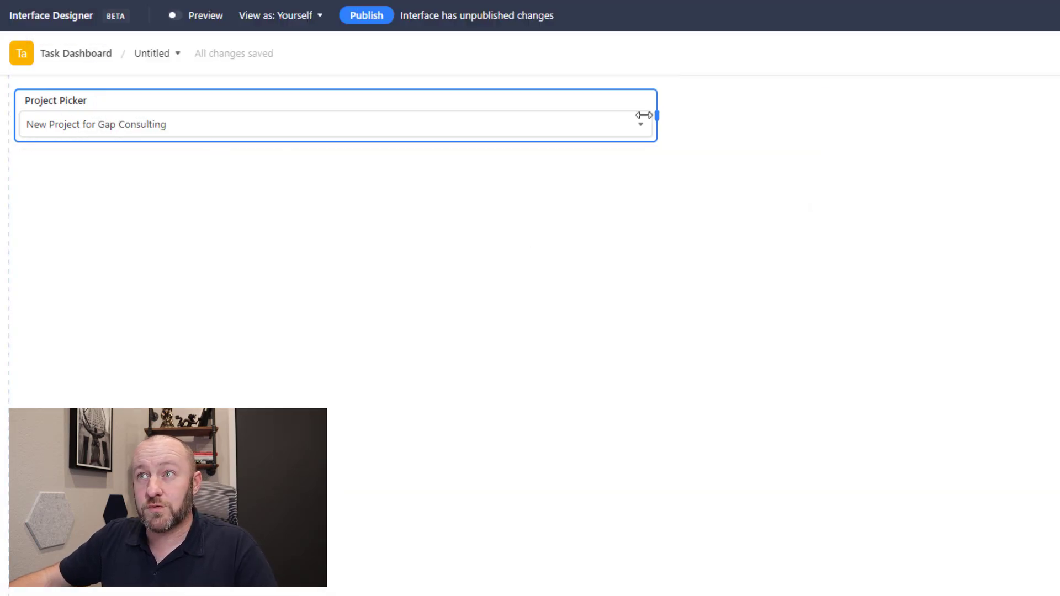
Add a record comments block below the picker, narrower and taller.
left_click(301, 246)
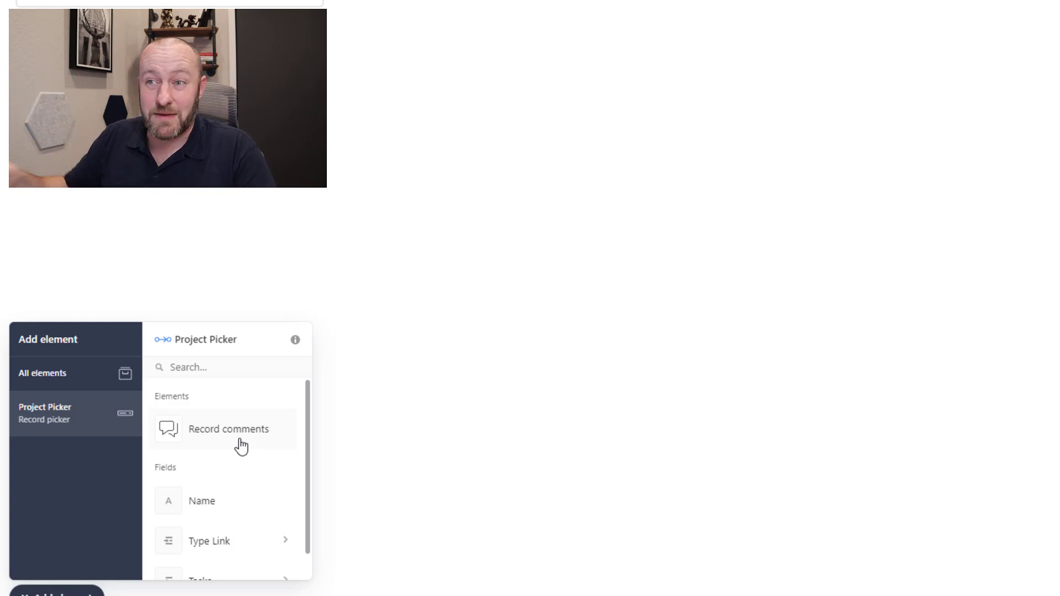
left_click(241, 447)
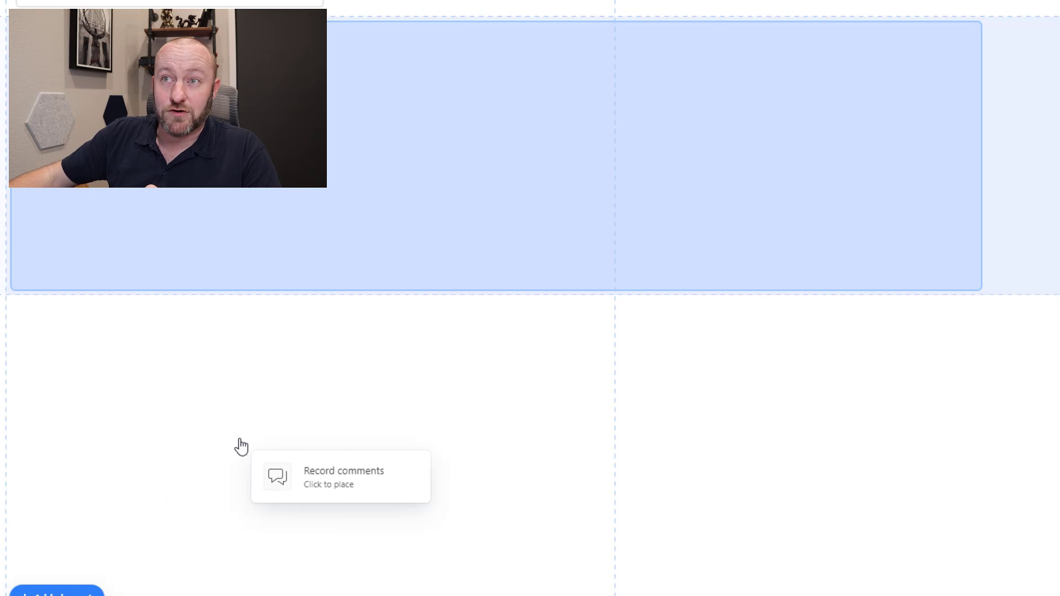
left_click(390, 280)
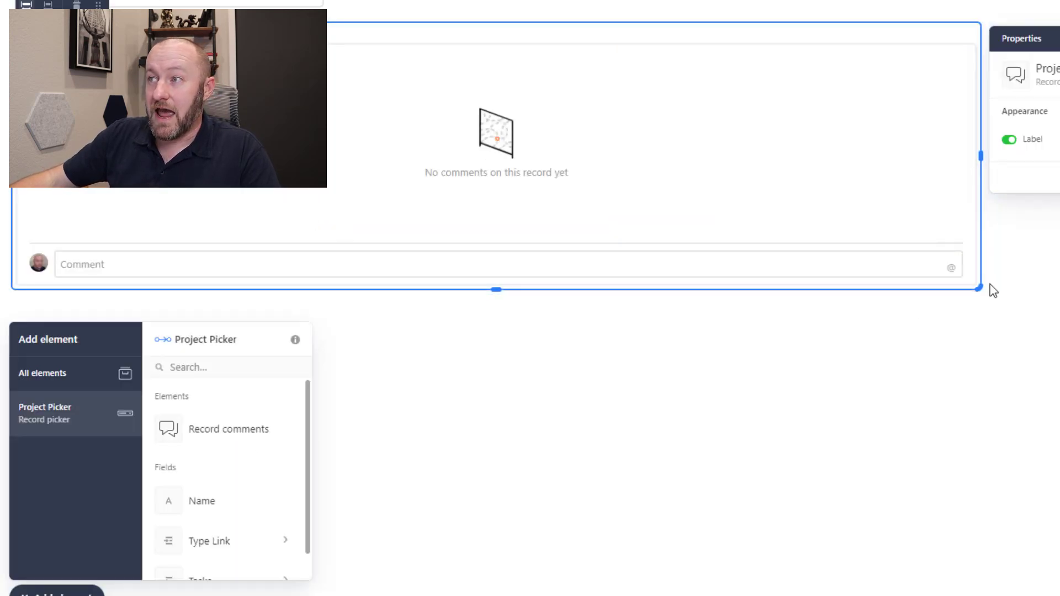
left_click_drag(980, 287, 390, 256)
left_click(637, 159)
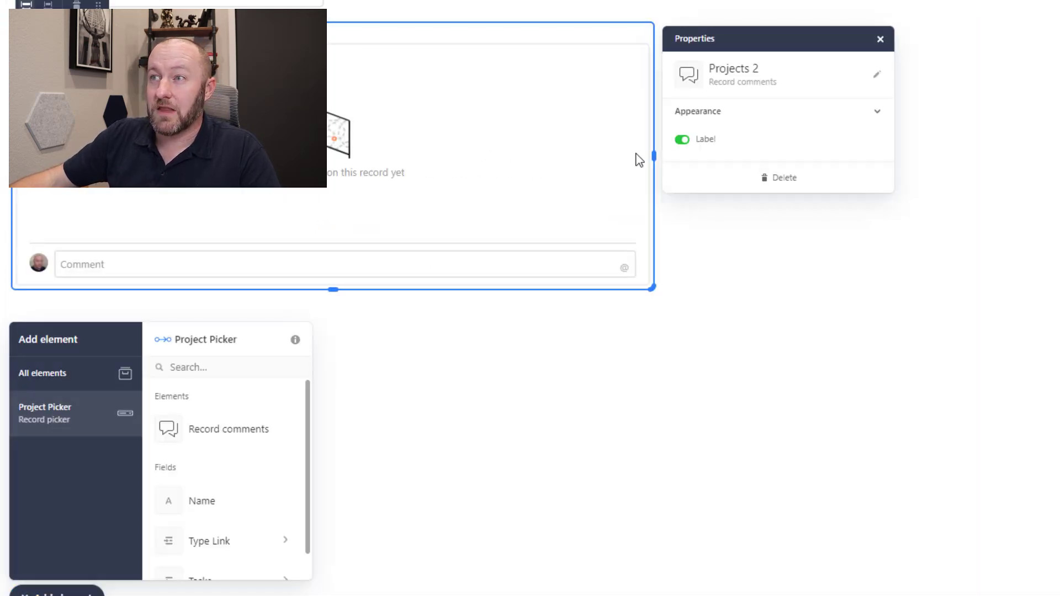
left_click(654, 155)
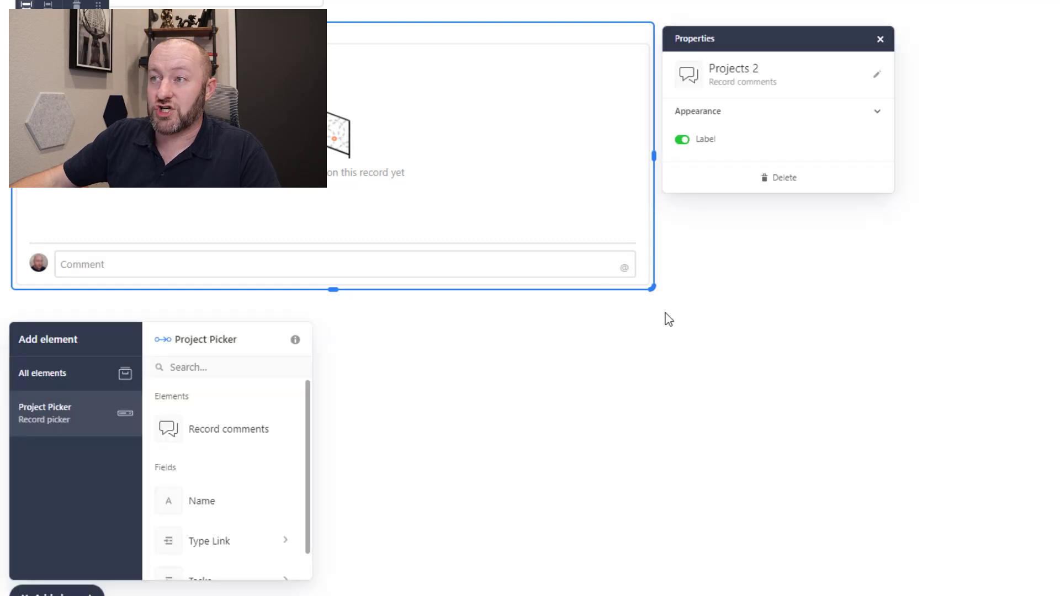
left_click_drag(652, 287, 631, 380)
left_click(701, 403)
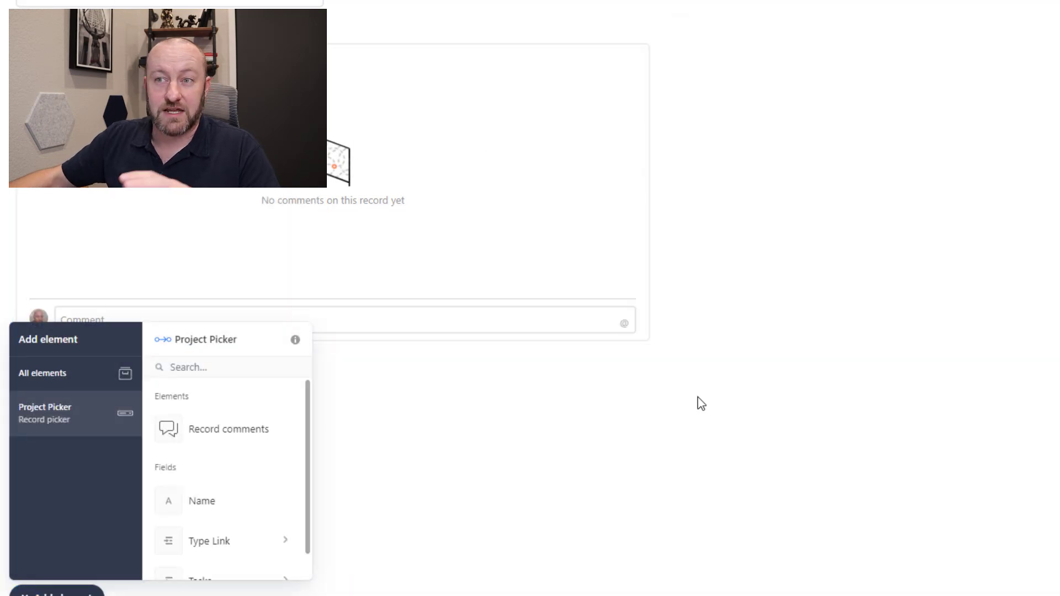
Rename the comments element 'Project Comments'.
left_click(249, 125)
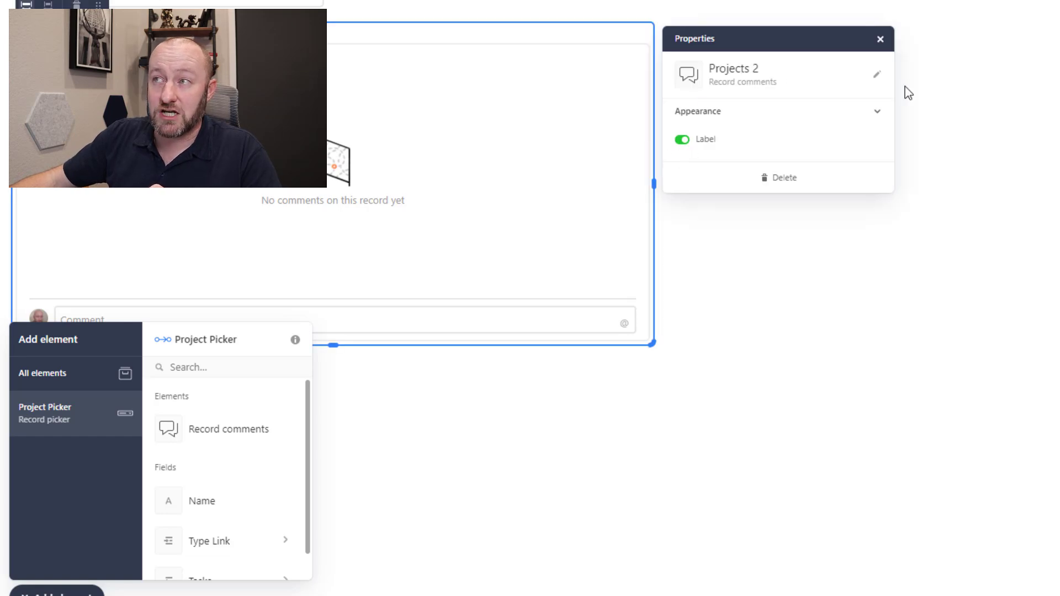
left_click(875, 77)
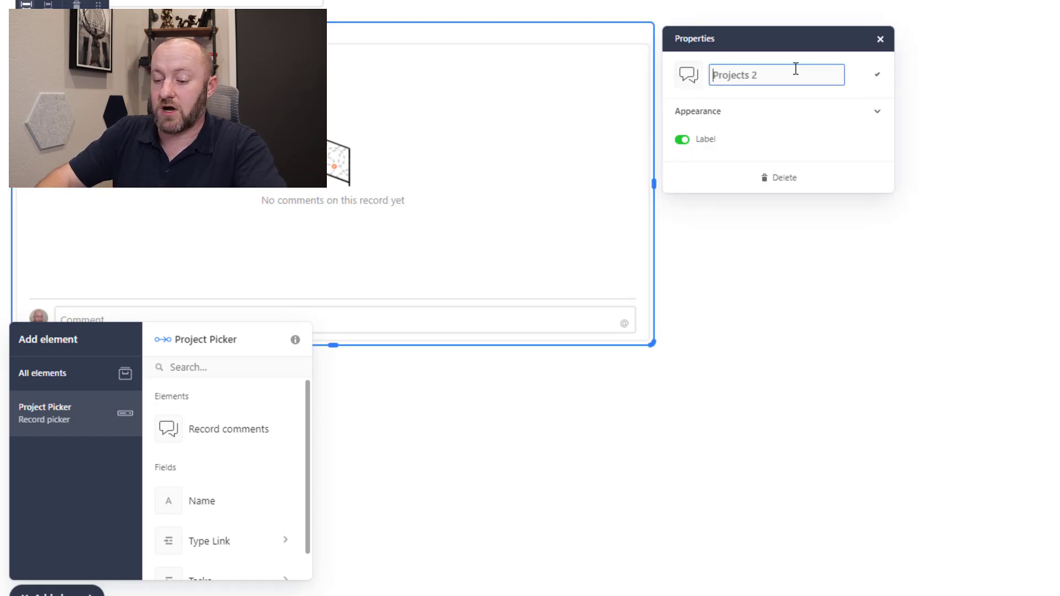
type("Po")
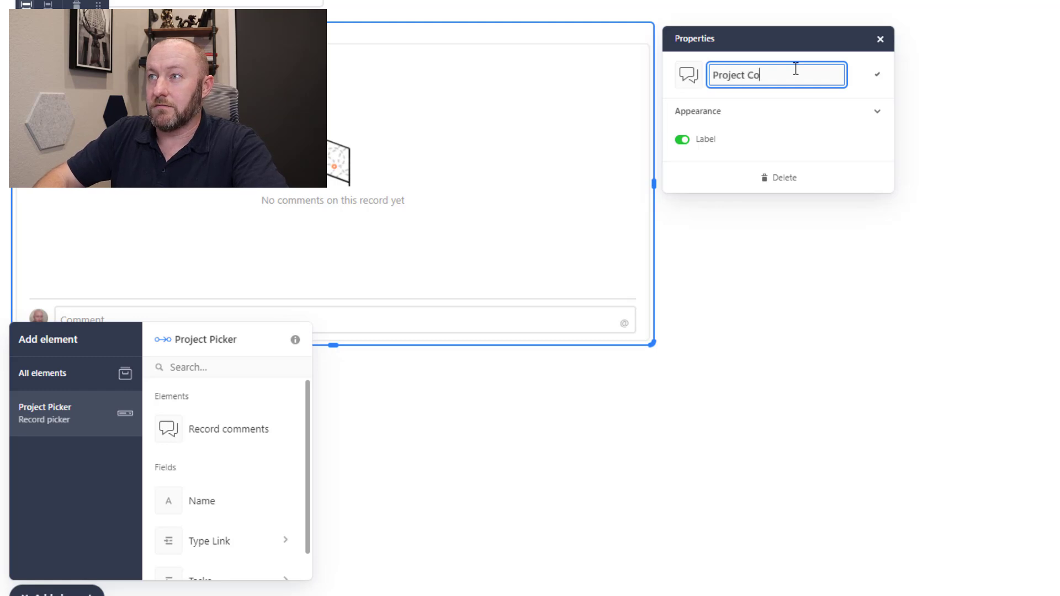
type("s")
key("Return")
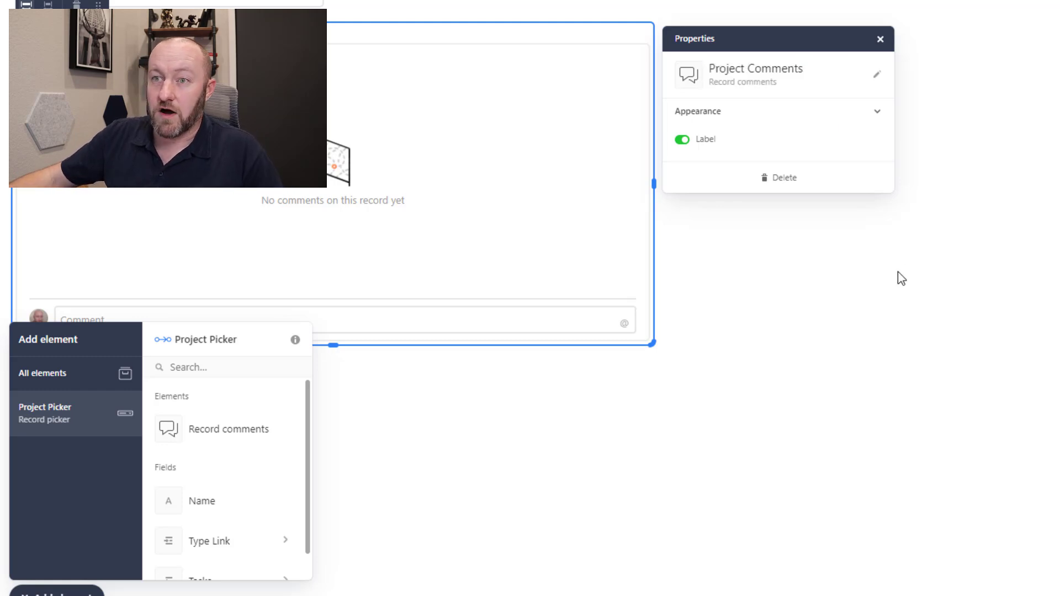
left_click(901, 278)
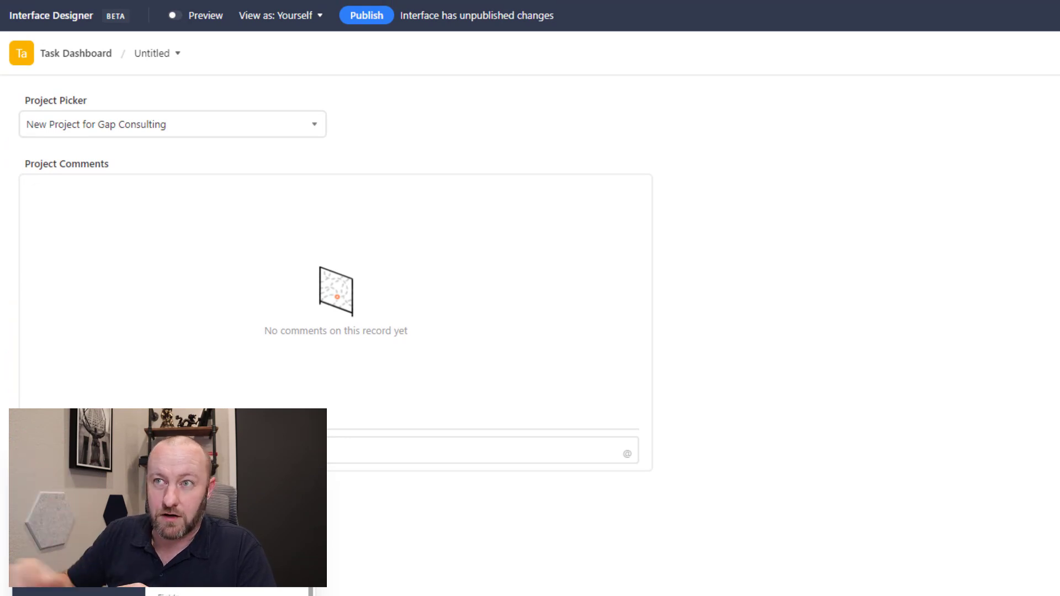
With the Project Picker selected, show the element types for its linked Tasks.
left_click(157, 137)
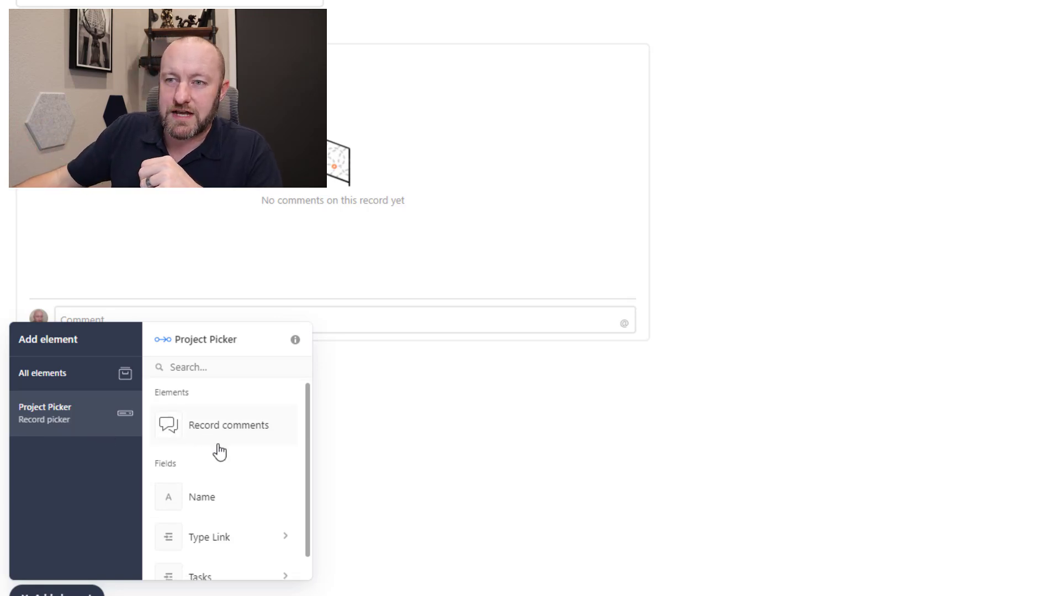
scroll(220, 463, "down", 1)
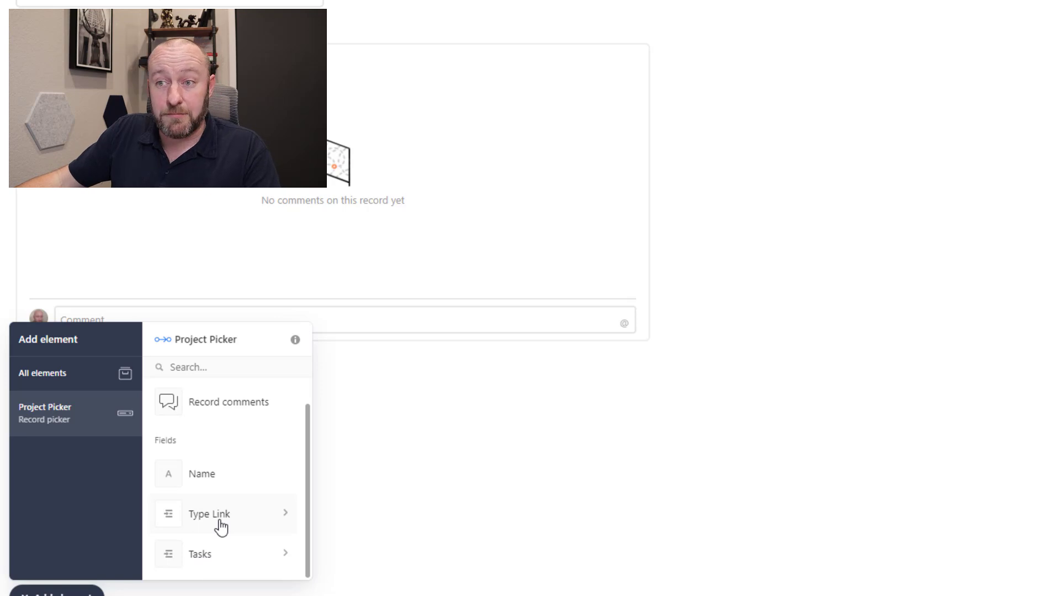
left_click(221, 564)
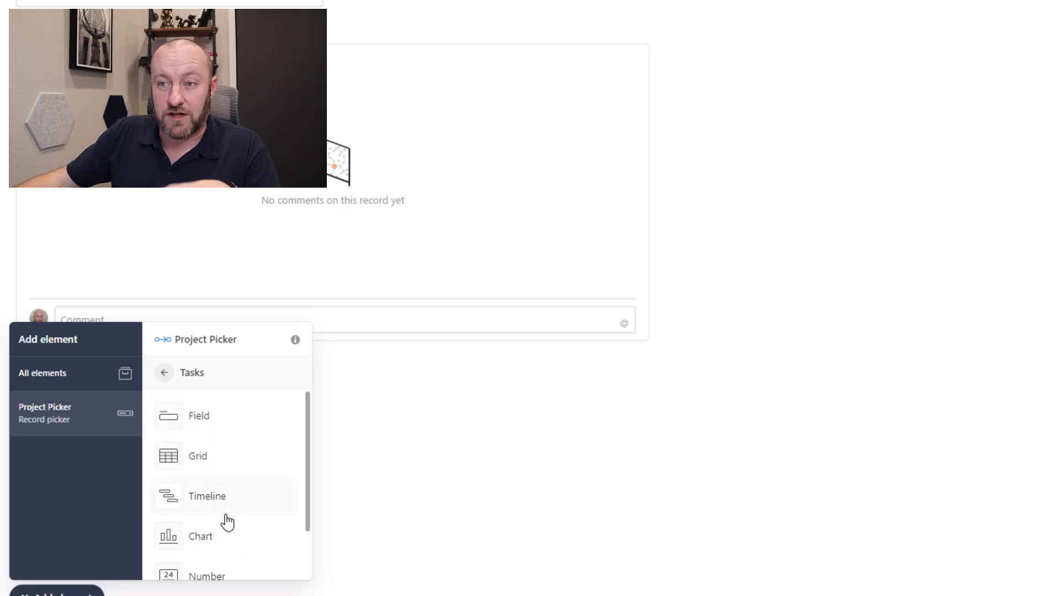
scroll(228, 522, "down", 2)
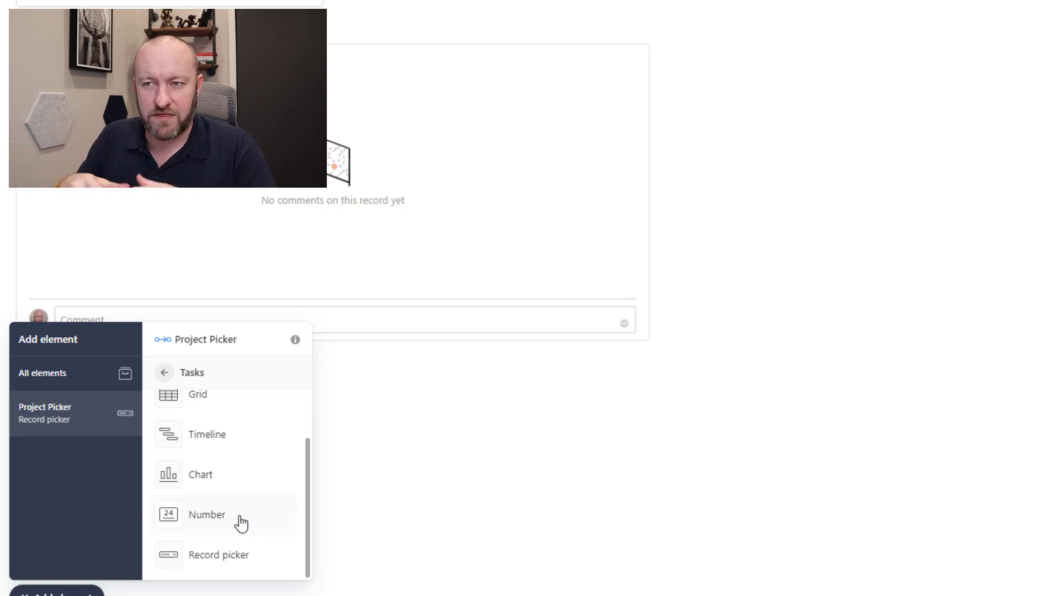
scroll(240, 521, "up", 1)
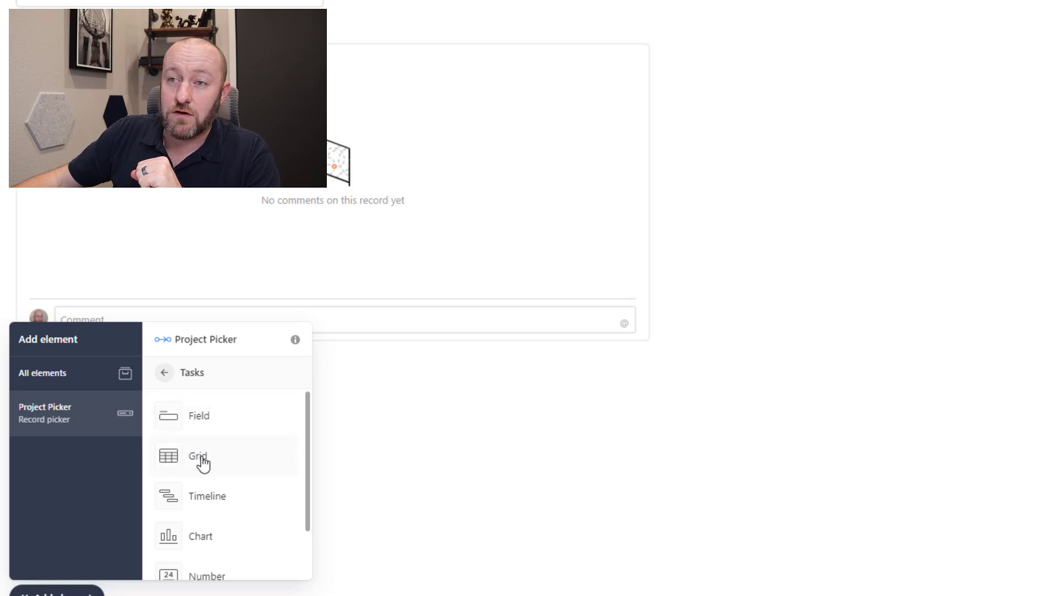
Add a Tasks grid to the page and switch the picker to Another Project.
left_click(200, 458)
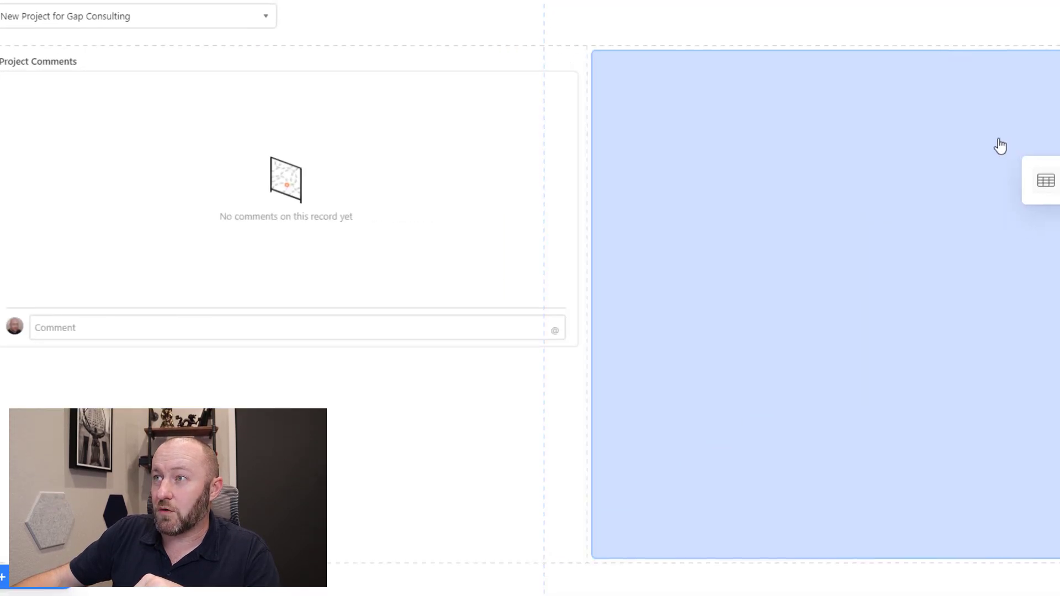
left_click(993, 144)
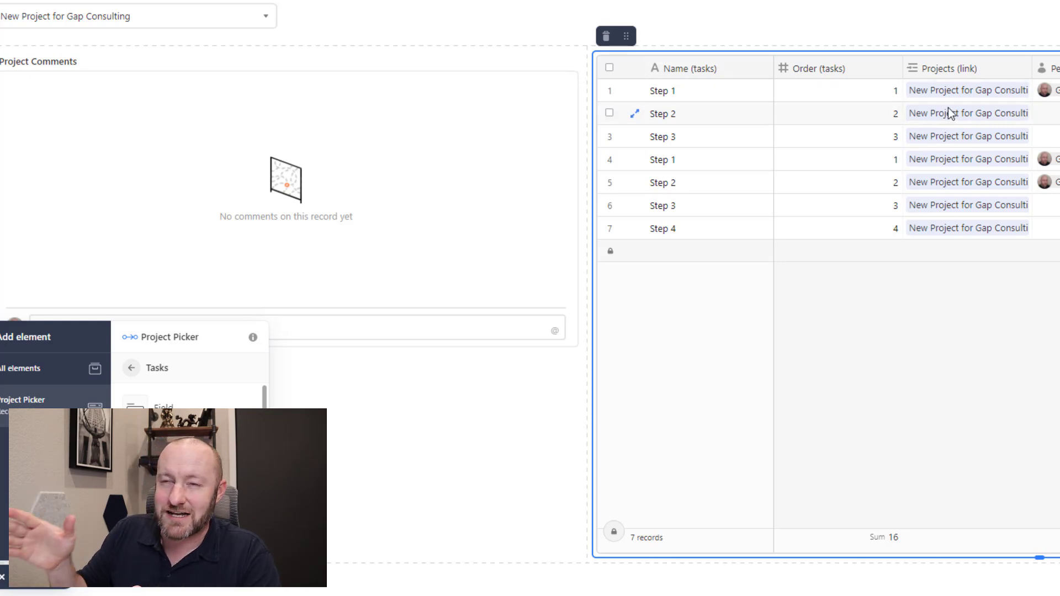
left_click(83, 23)
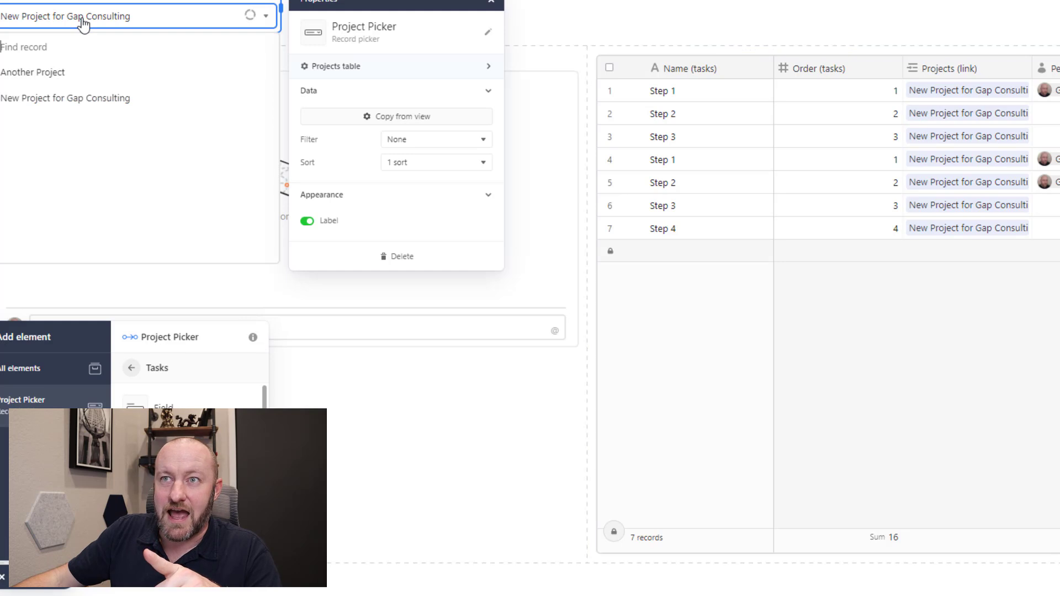
left_click(73, 74)
Begin adding a filter condition to the Tasks grid.
left_click(928, 348)
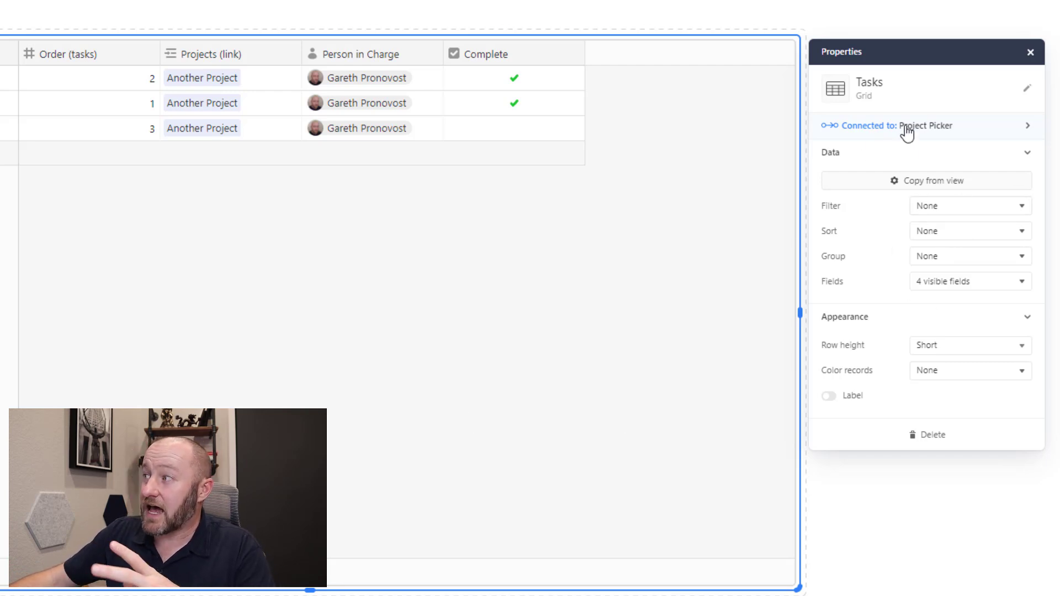
left_click(935, 218)
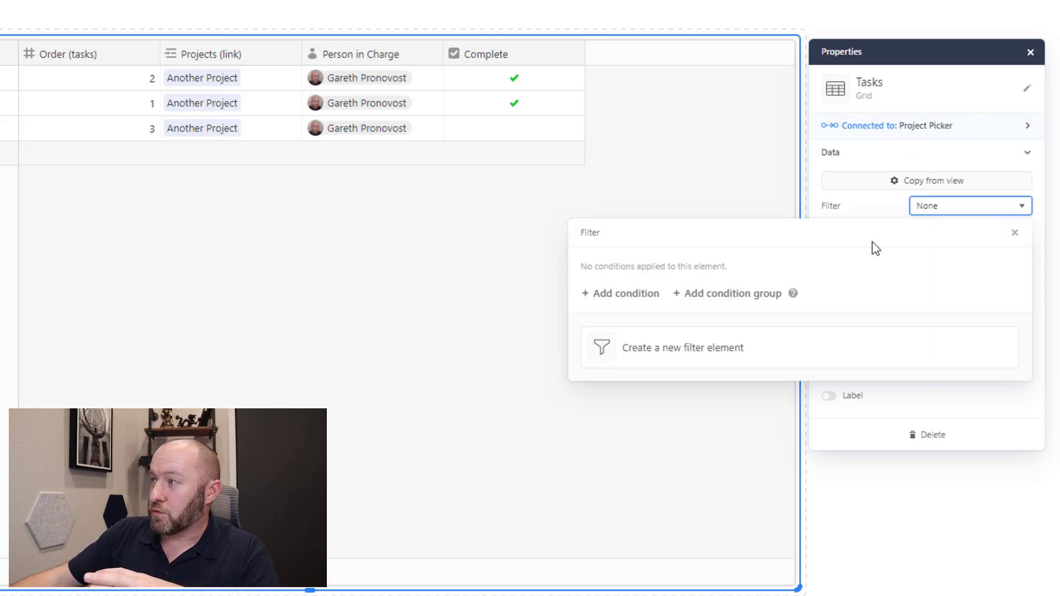
left_click(636, 293)
Filter the grid to tasks where Complete is unchecked.
left_click(671, 299)
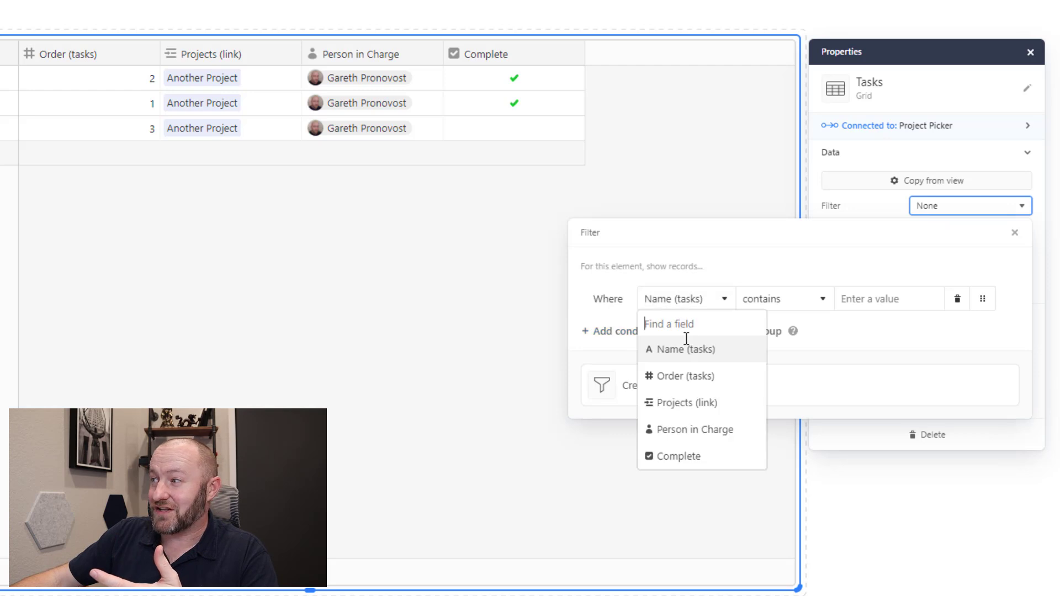
left_click(691, 456)
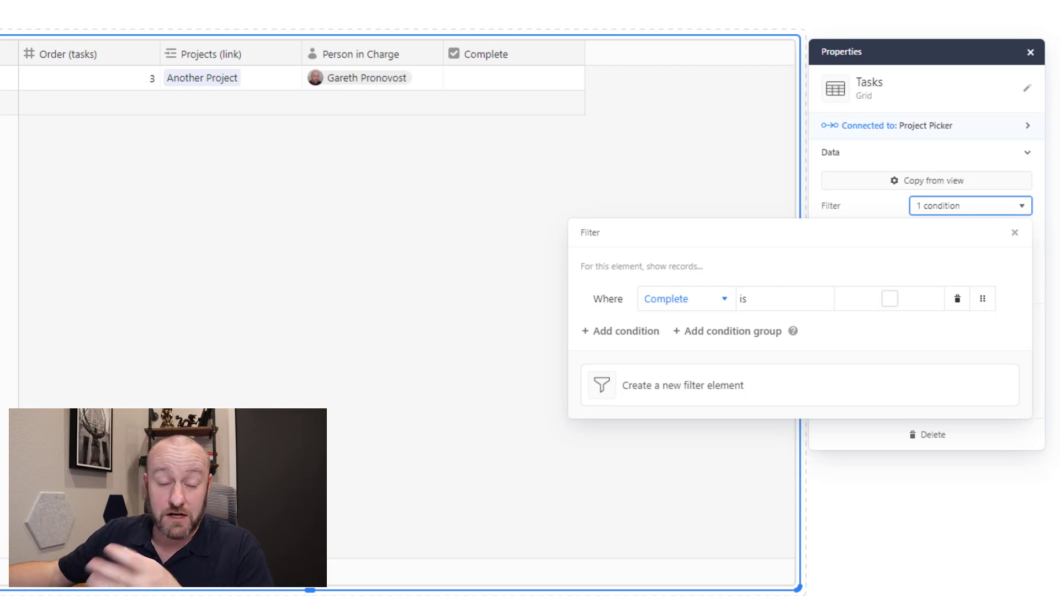
key("Escape")
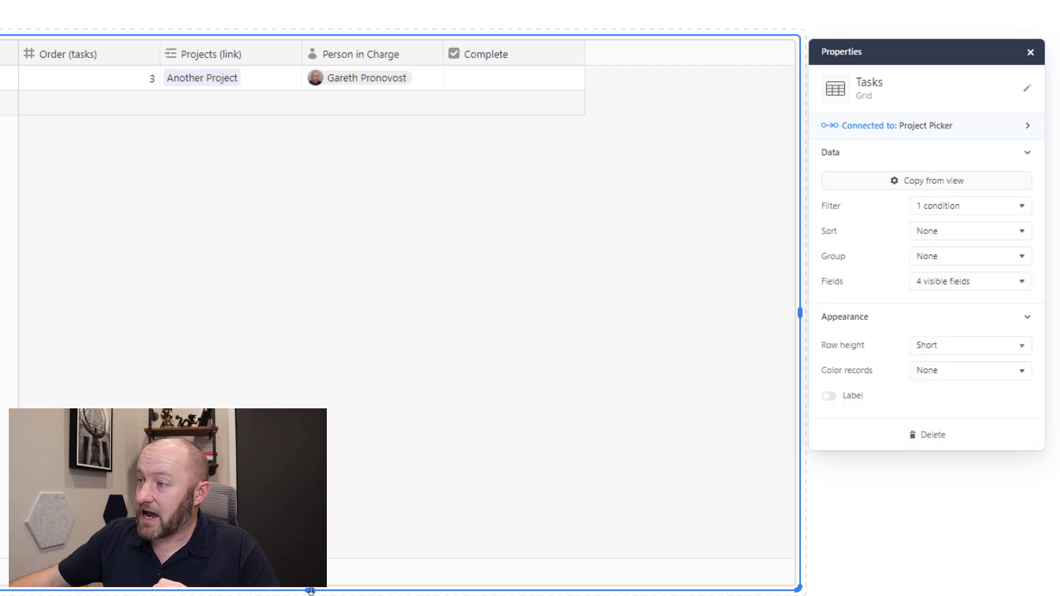
Shorten the Tasks grid and sort its tasks by Order (tasks) ascending.
left_click_drag(310, 590, 283, 225)
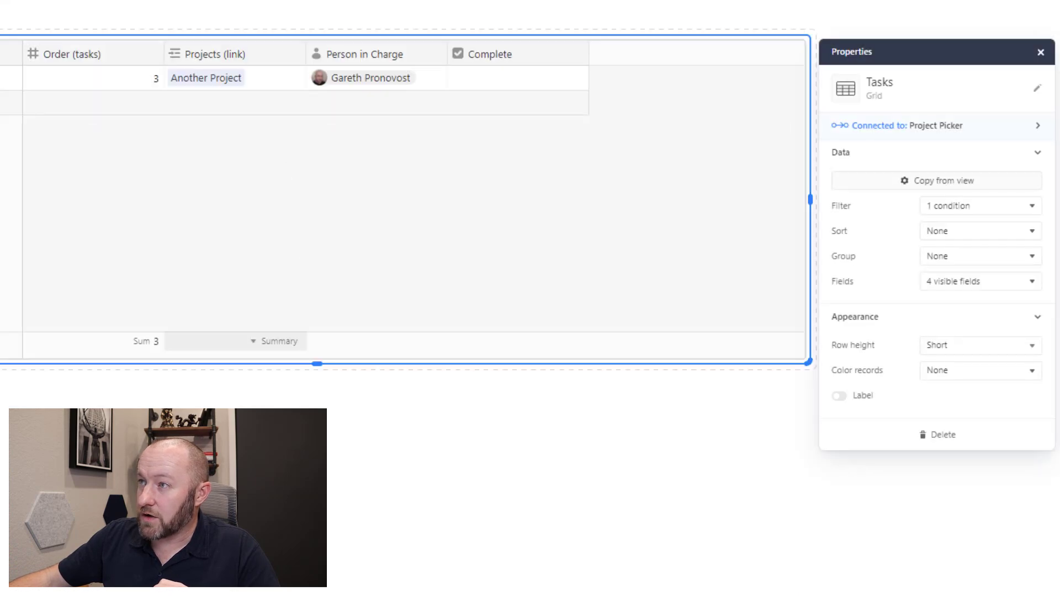
left_click(941, 240)
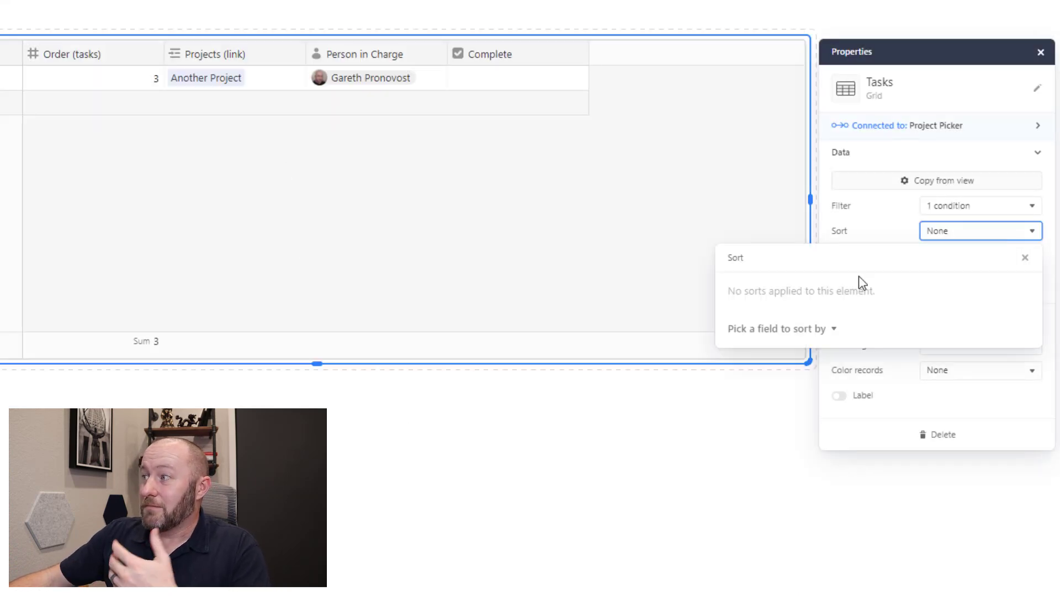
left_click(811, 332)
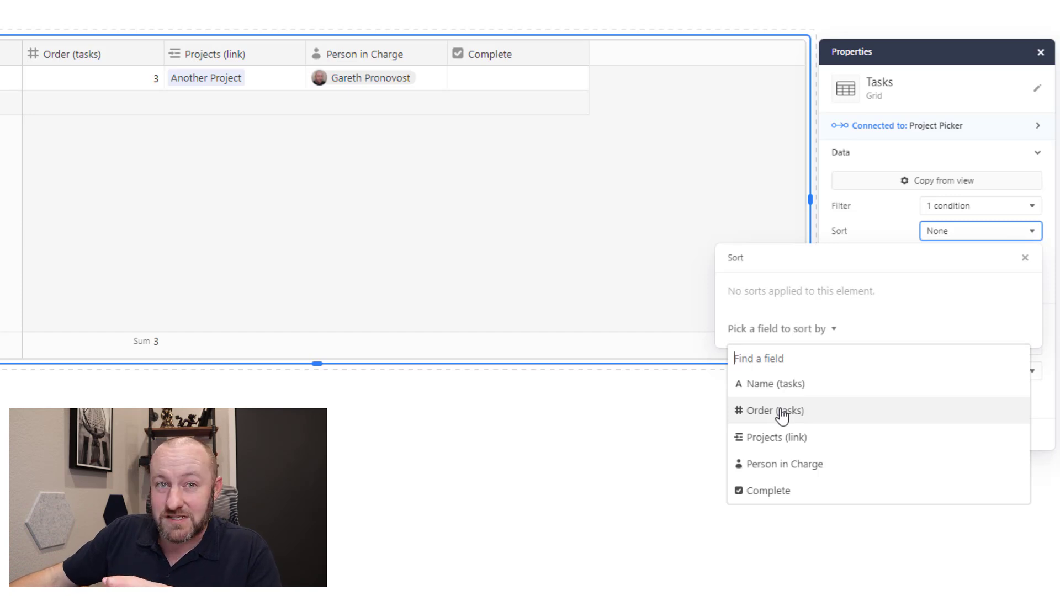
left_click(781, 416)
left_click(760, 493)
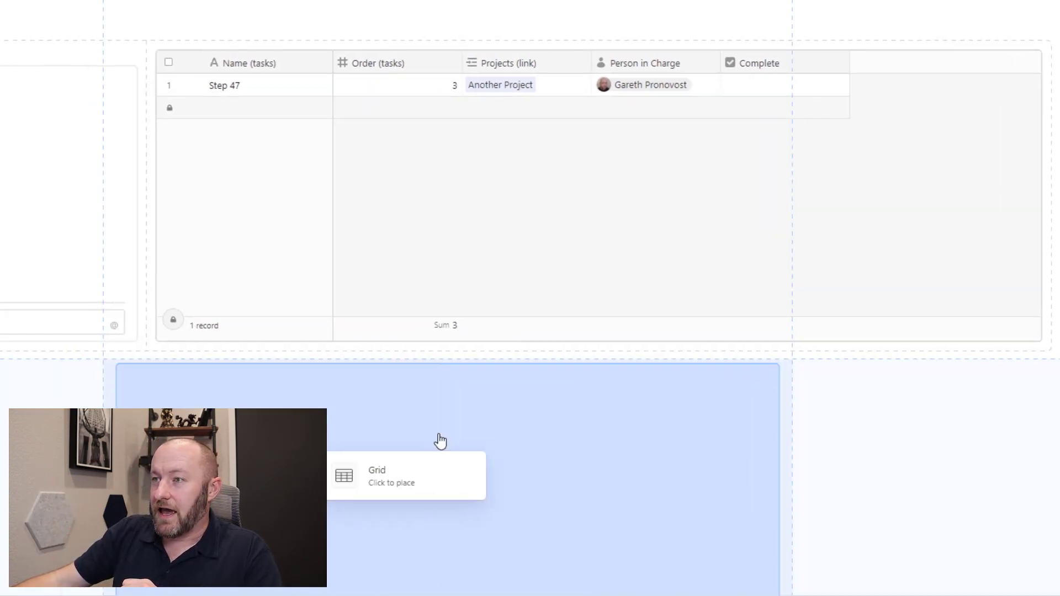
Place a second Tasks grid and filter it to records where Complete is checked.
left_click(499, 447)
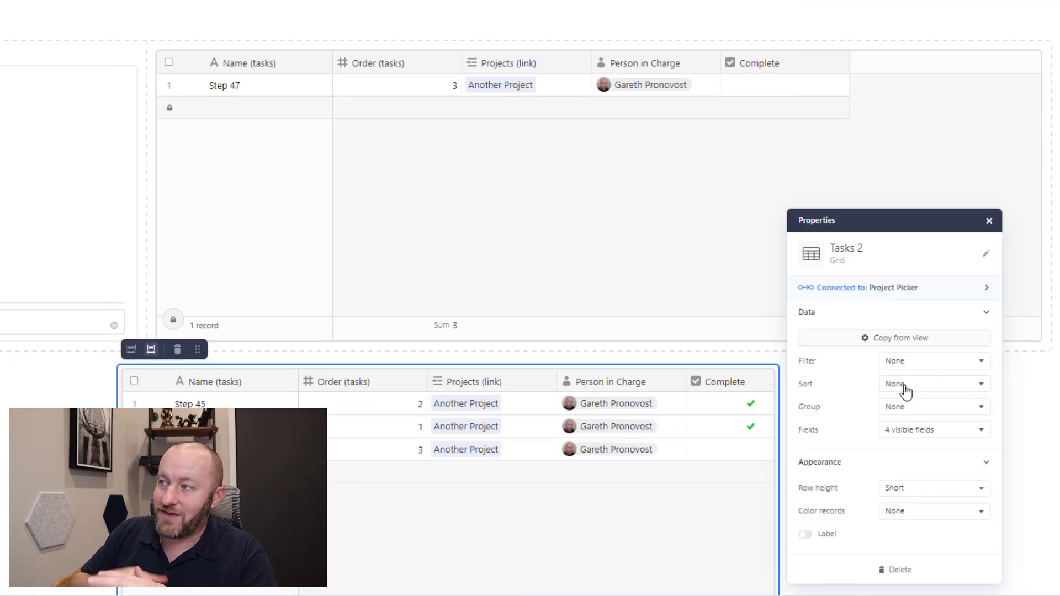
left_click(894, 366)
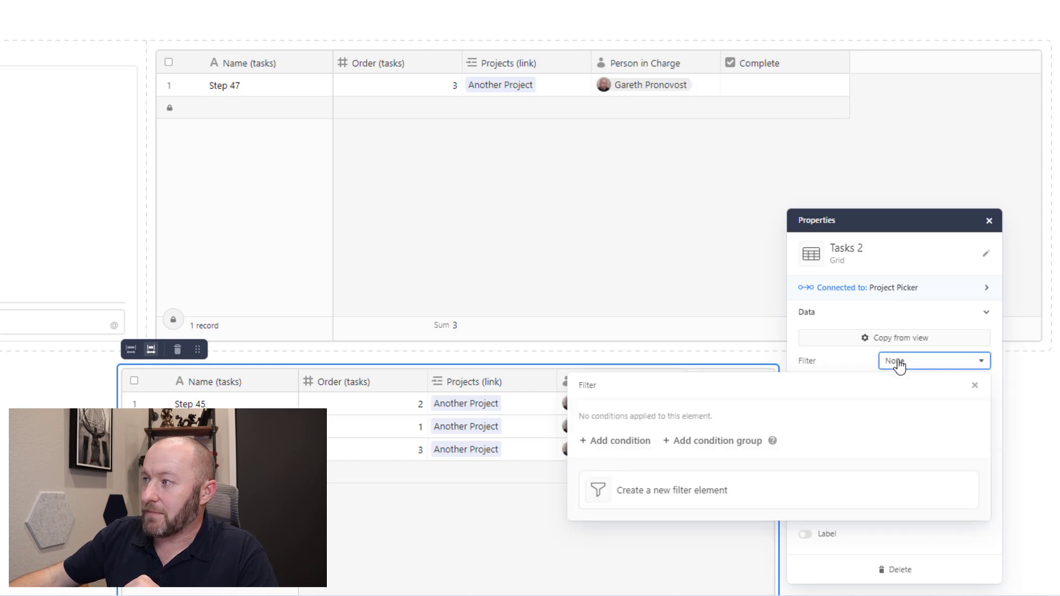
left_click(619, 441)
left_click(670, 445)
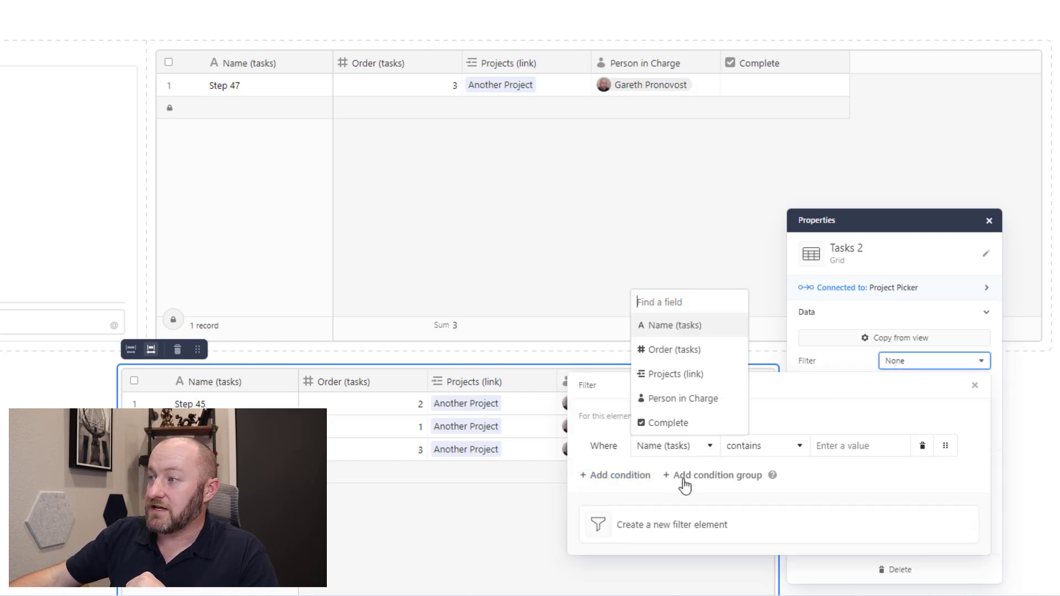
left_click(685, 425)
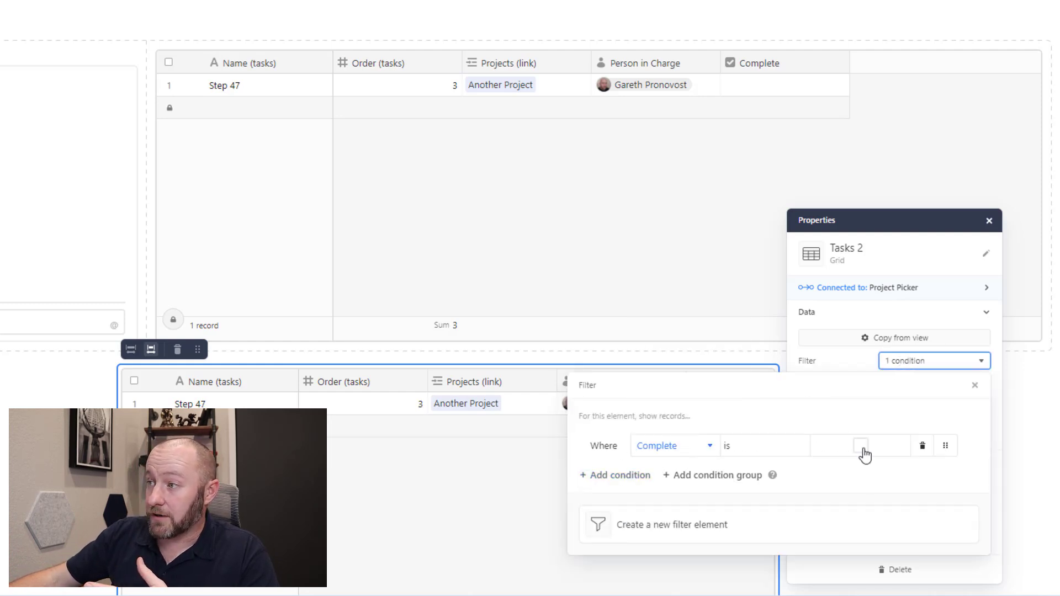
left_click(862, 447)
left_click(903, 362)
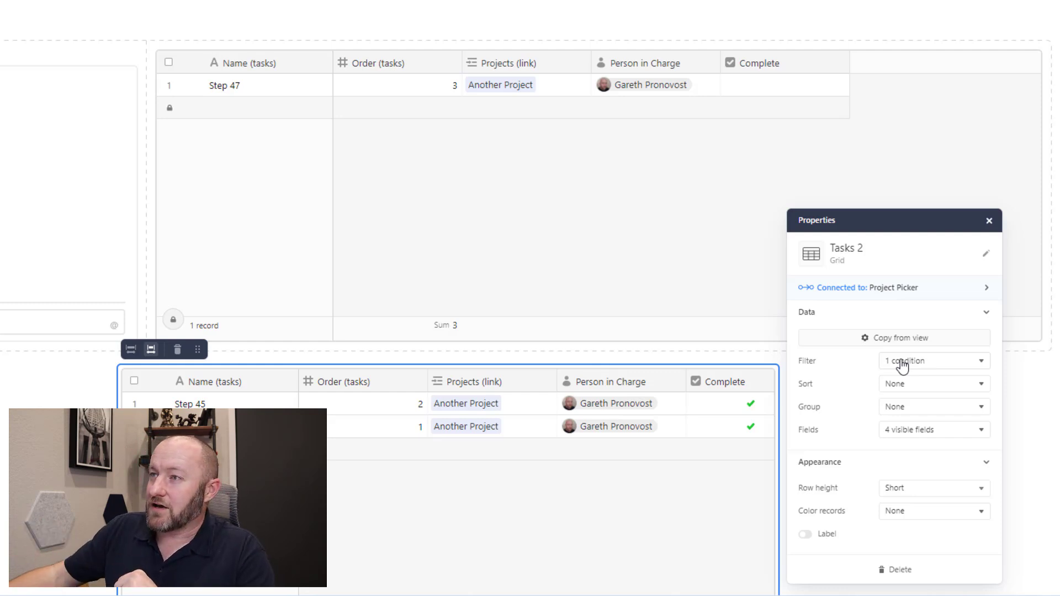
left_click(646, 242)
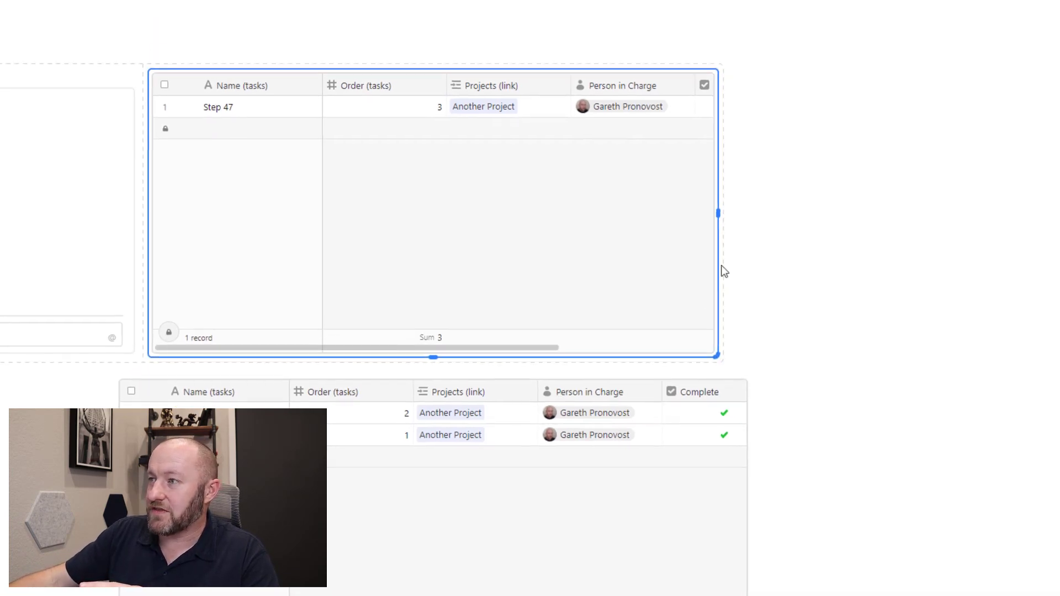
Narrow the upper grid, move the completed-tasks grid beside it and shorten it to match.
left_click_drag(1045, 196, 691, 273)
mouse_move(577, 525)
left_mouse_down()
mouse_move(967, 306)
mouse_move(979, 199)
left_mouse_up()
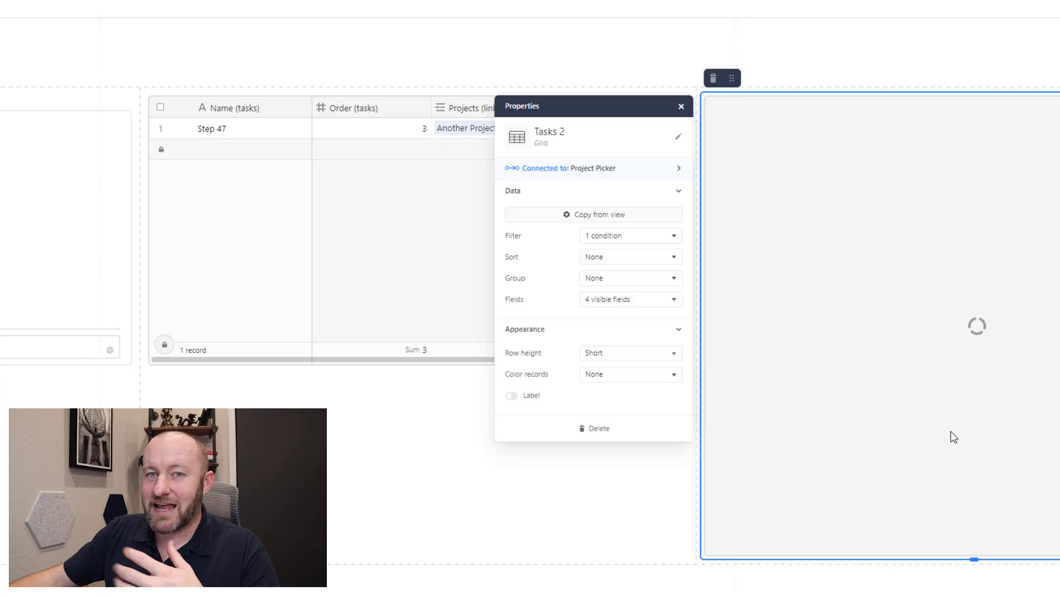
left_click_drag(898, 585, 901, 377)
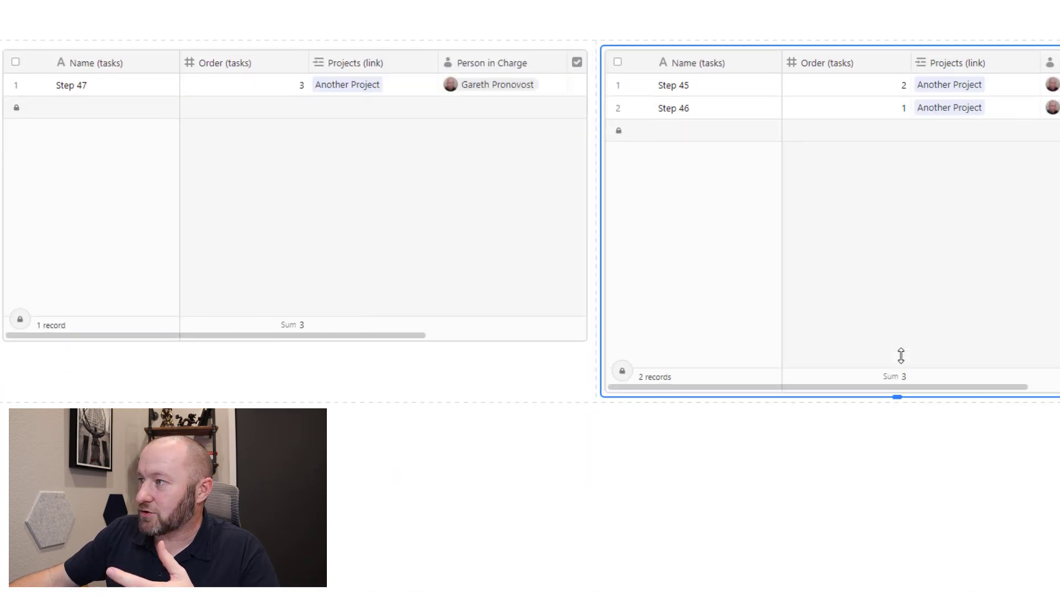
left_click(700, 462)
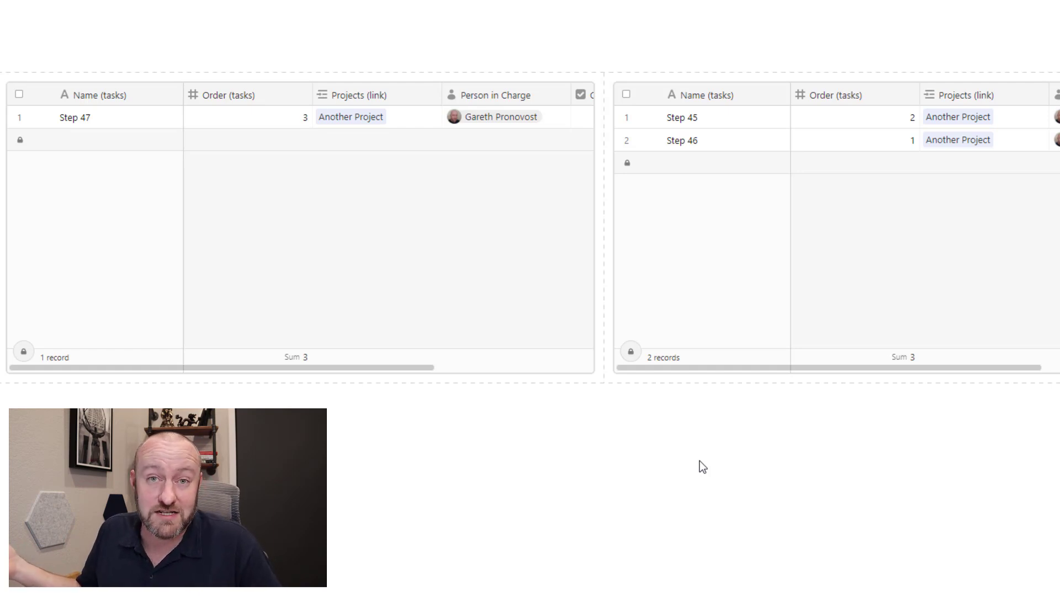
Sort the completed-tasks grid by Order (tasks) ascending 1→9.
left_click(857, 193)
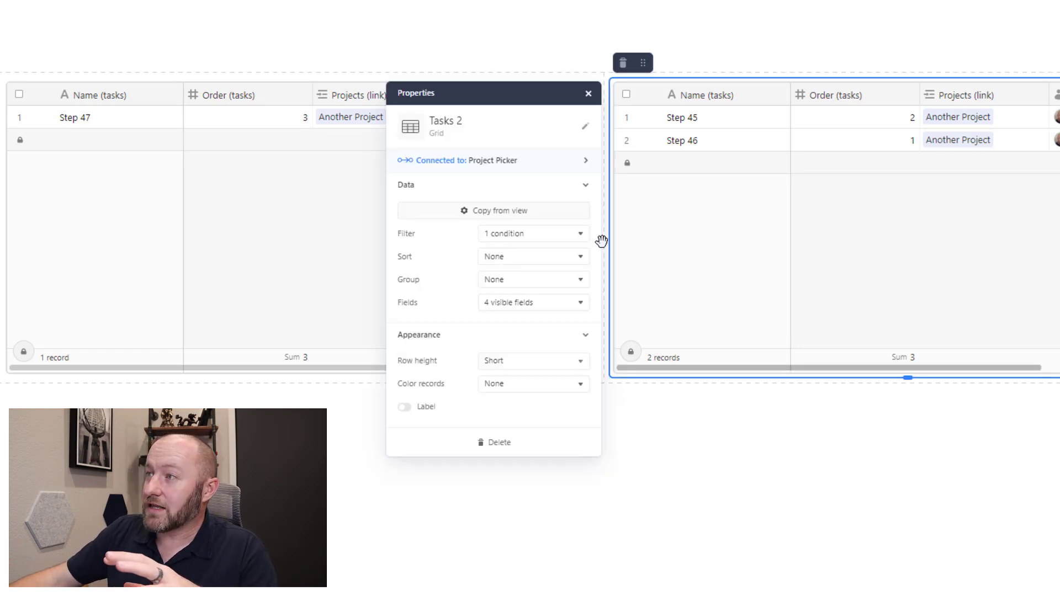
left_click(534, 258)
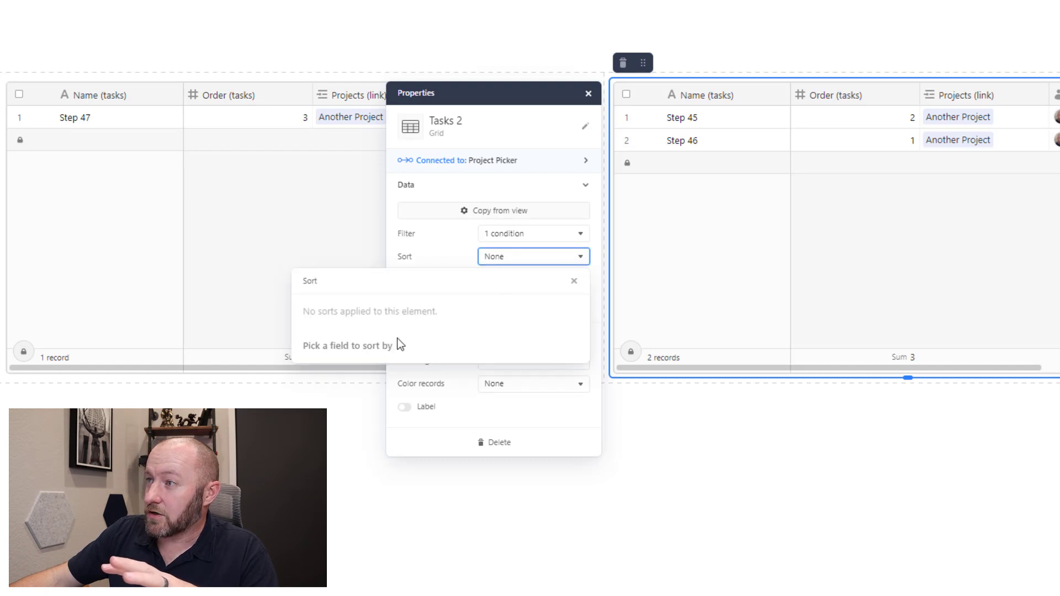
left_click(347, 346)
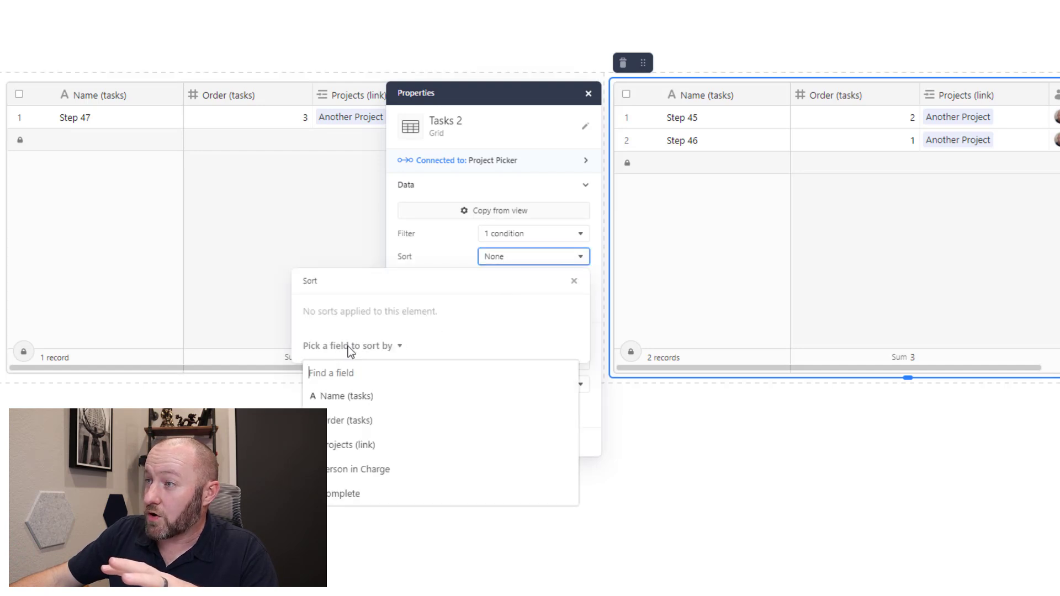
left_click(342, 420)
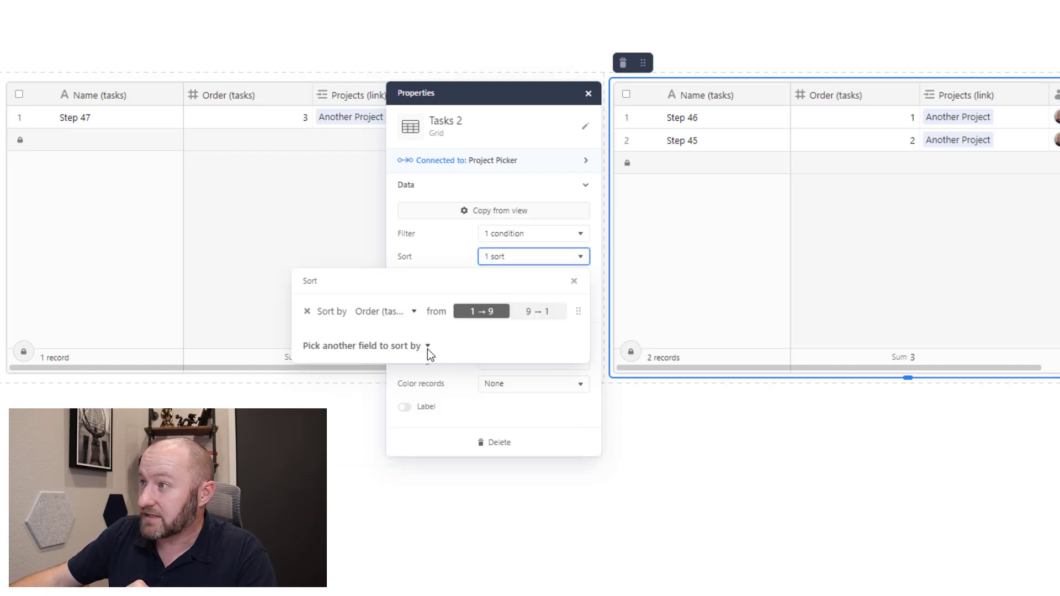
left_click(759, 257)
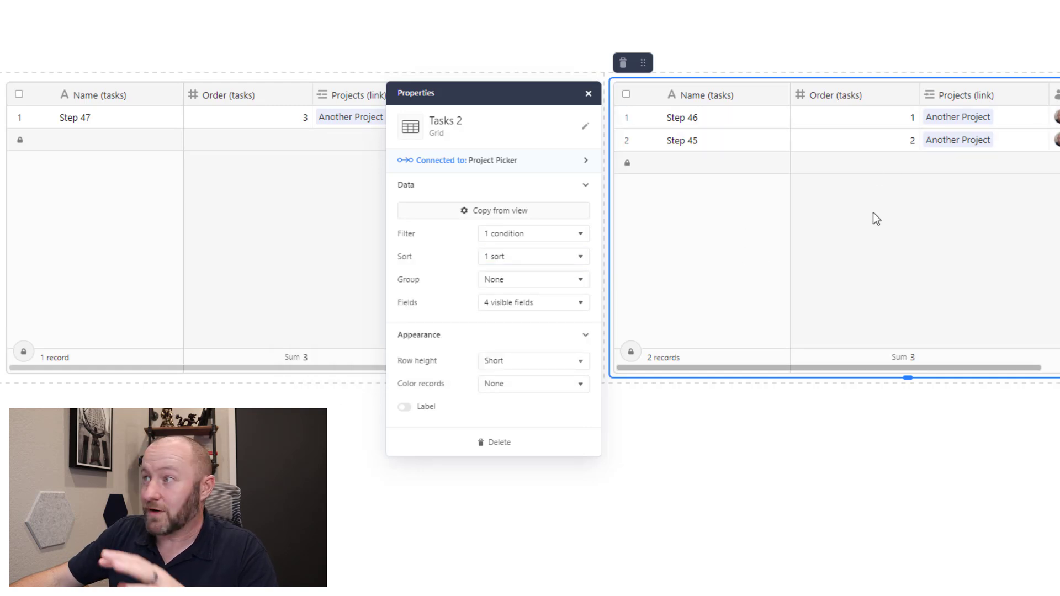
left_click(595, 97)
left_click(404, 188)
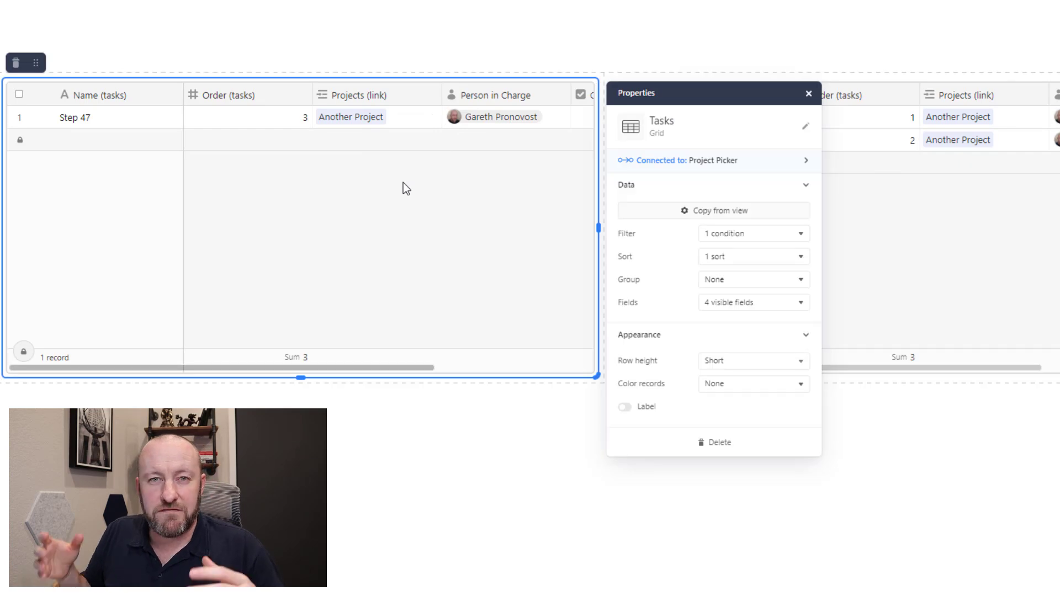
Hide the Order (tasks) and Projects (link) columns in the incomplete-tasks grid.
left_click(719, 313)
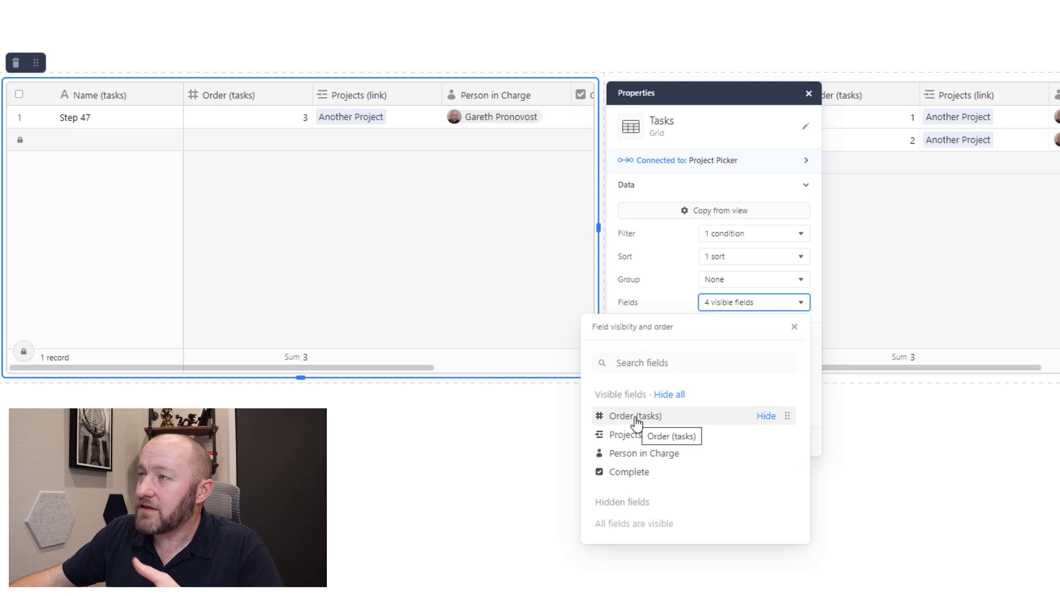
mouse_move(636, 416)
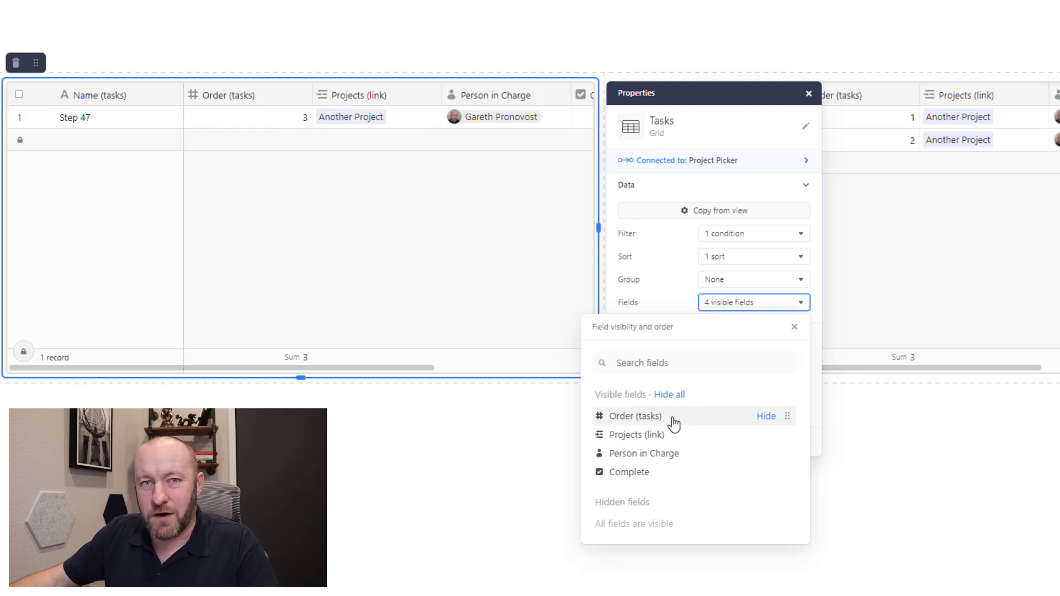
left_click(766, 417)
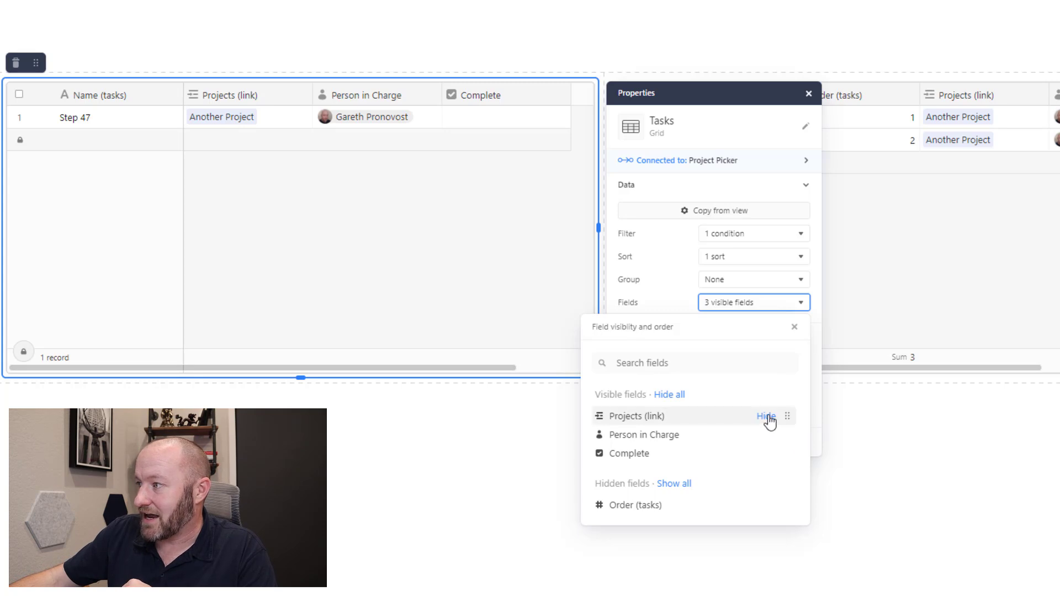
left_click(768, 417)
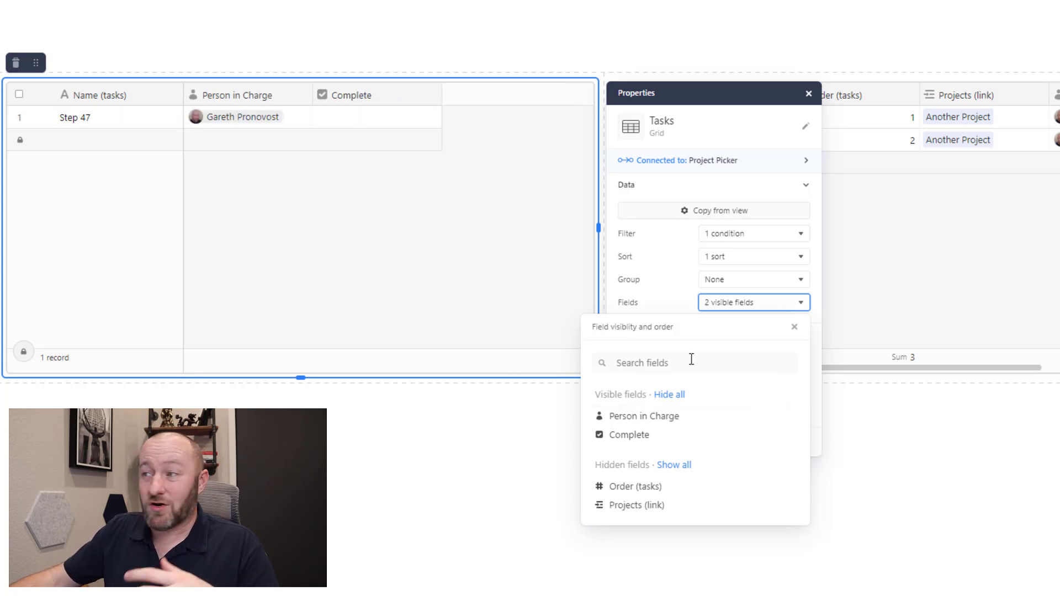
mouse_move(654, 435)
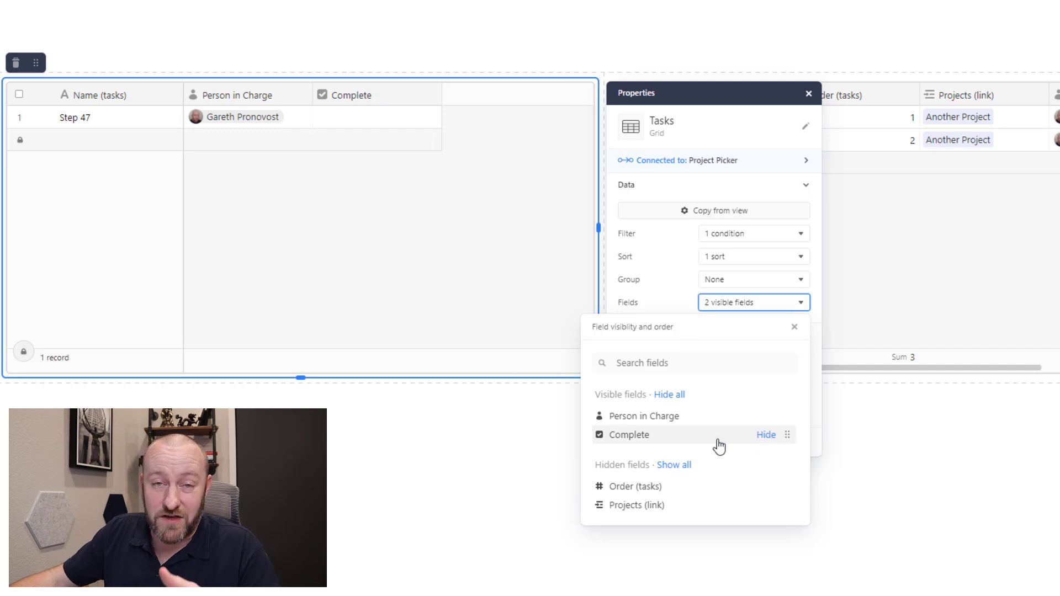
left_click(381, 211)
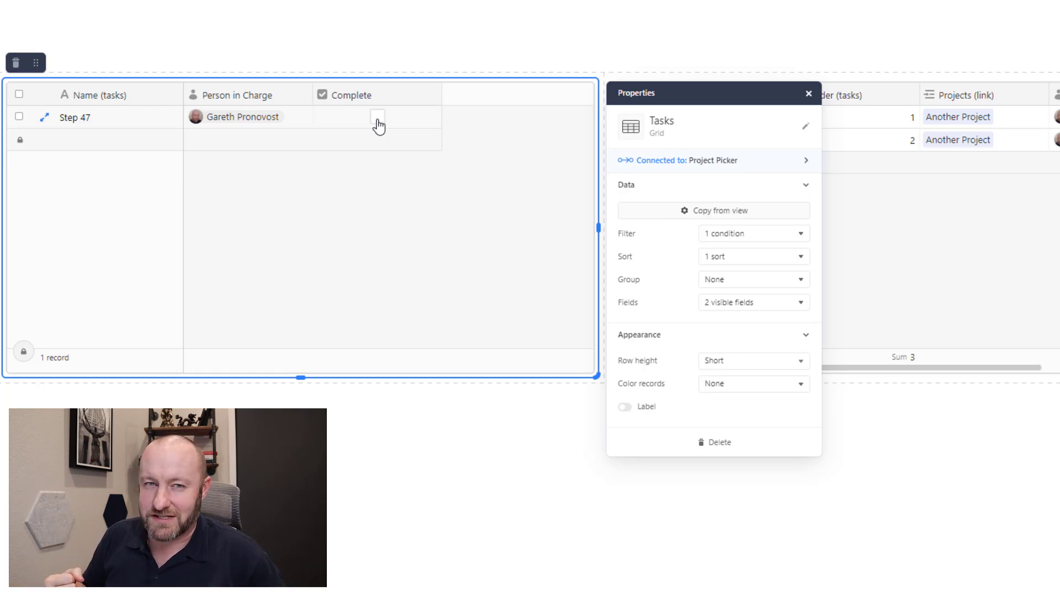
Hide the Order (tasks) and Projects (link) columns in the completed-tasks grid.
left_click(904, 234)
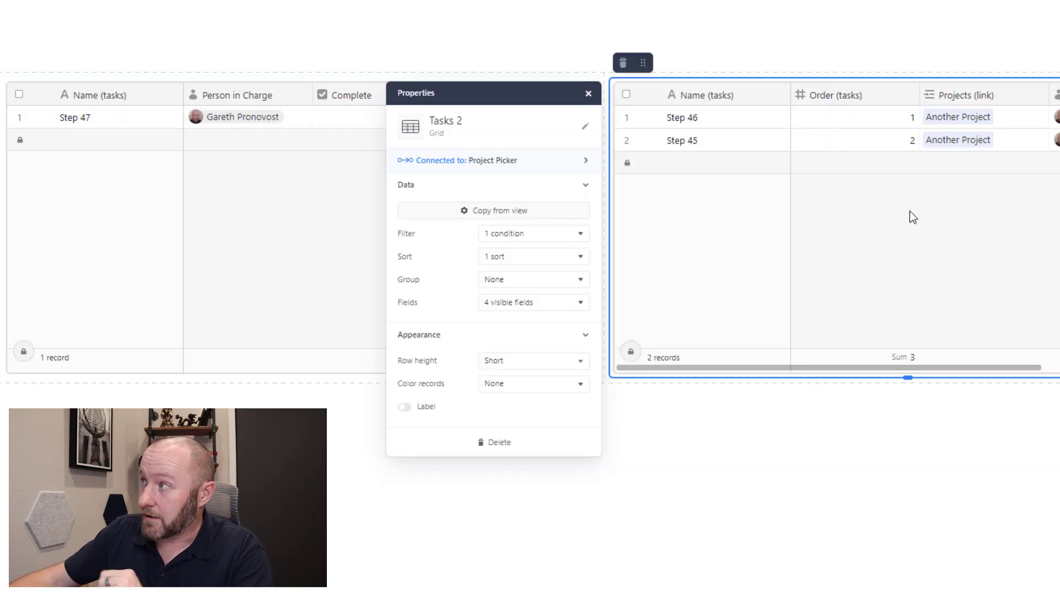
left_click(555, 305)
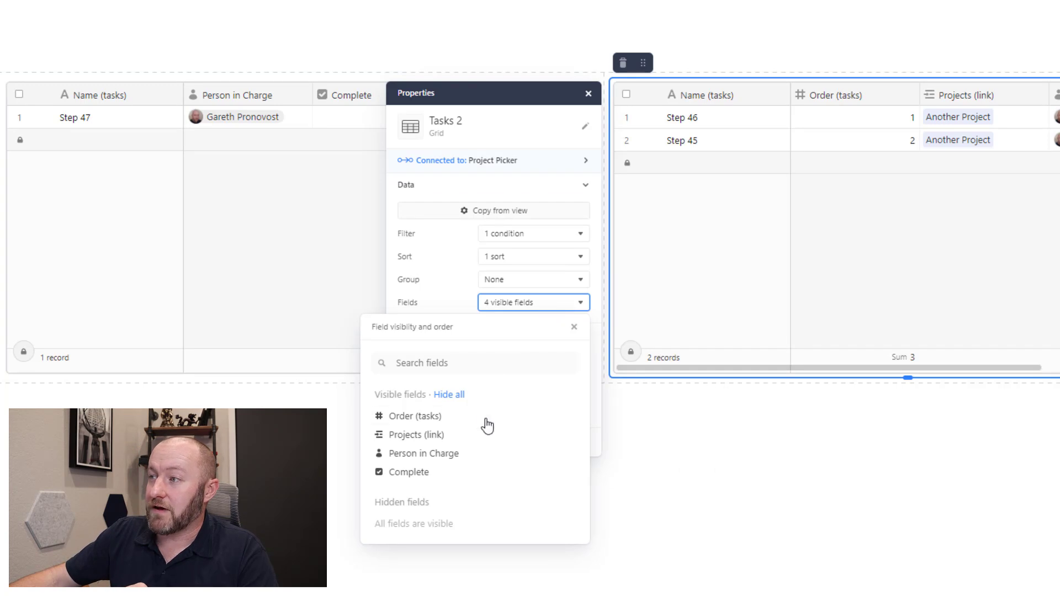
left_click(539, 416)
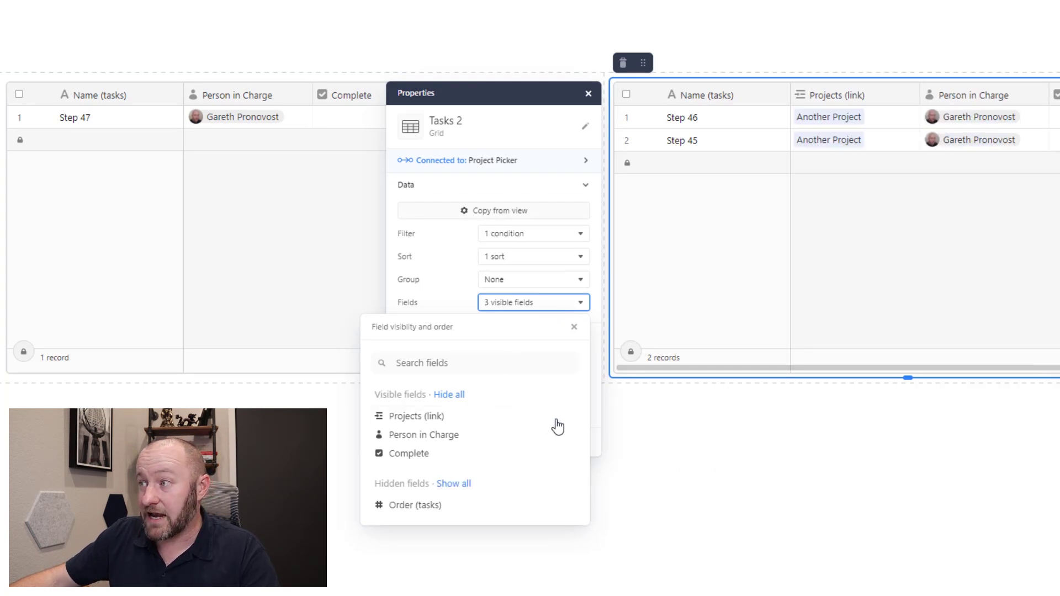
left_click(545, 416)
left_click(720, 441)
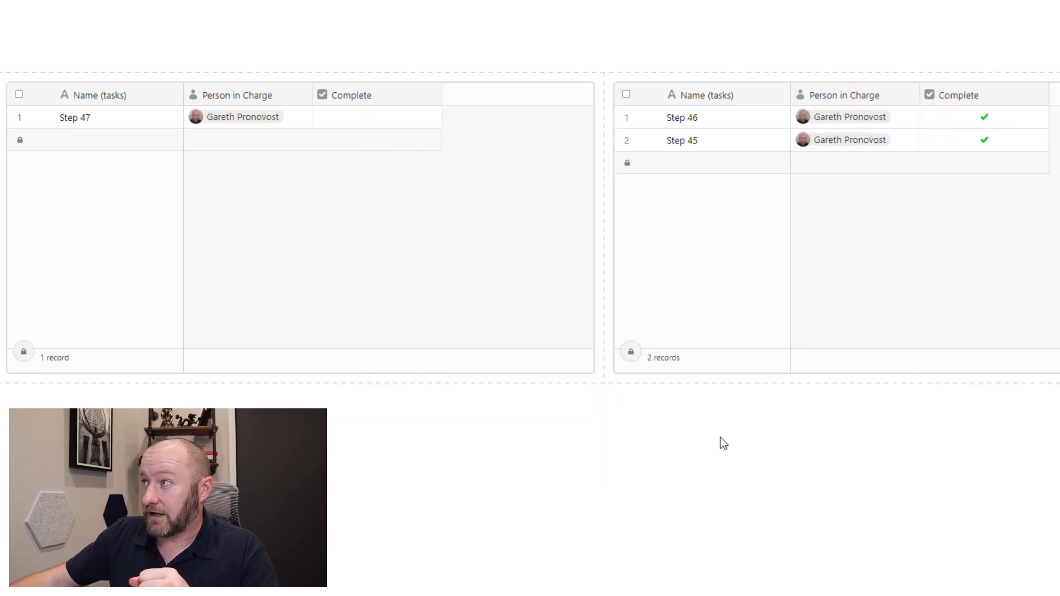
Group the completed-tasks grid by Person in Charge.
left_click(850, 97)
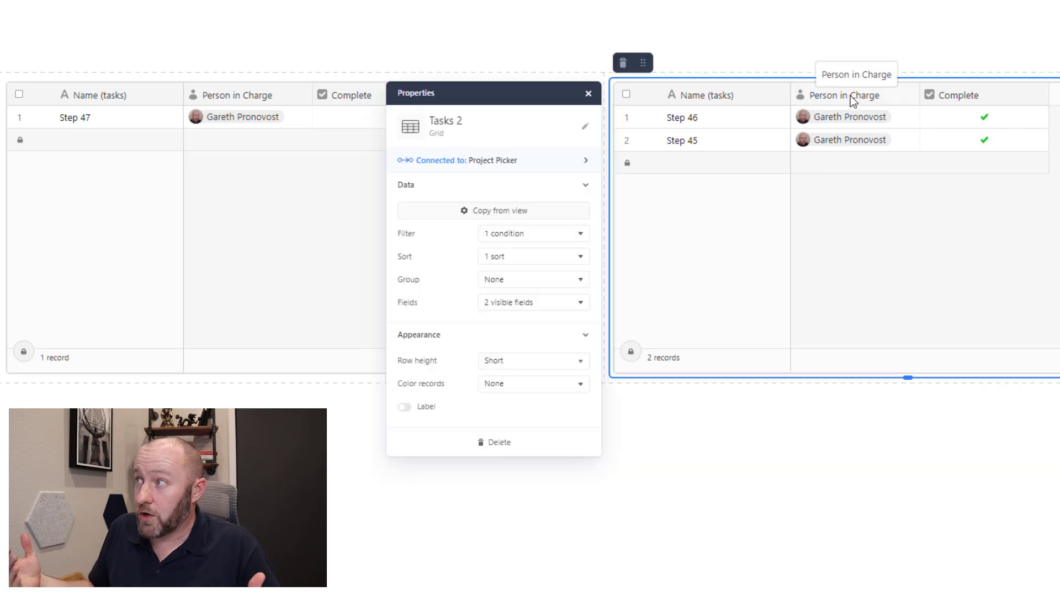
left_click(557, 281)
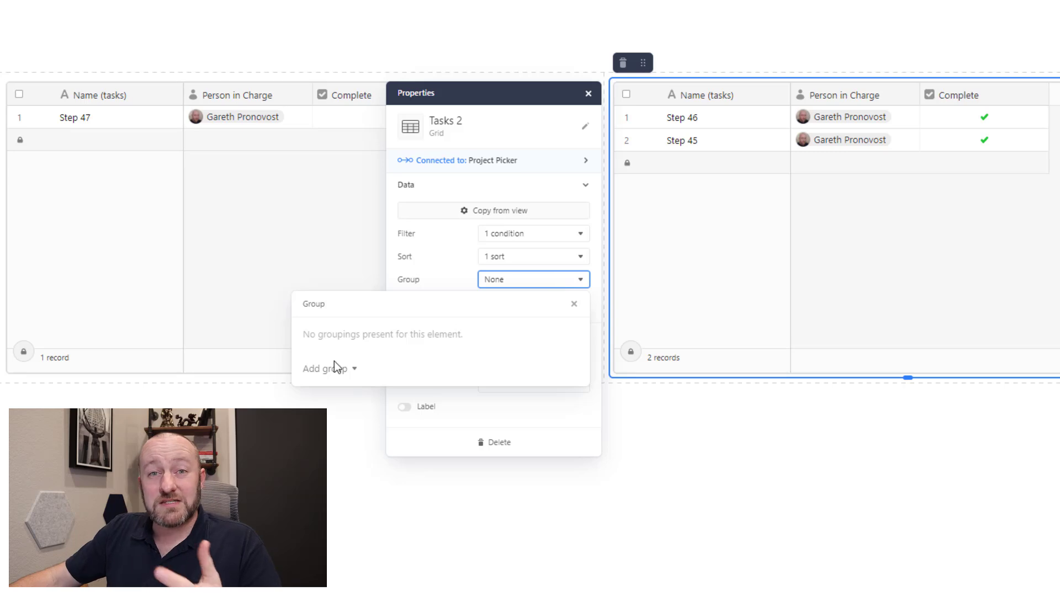
left_click(331, 369)
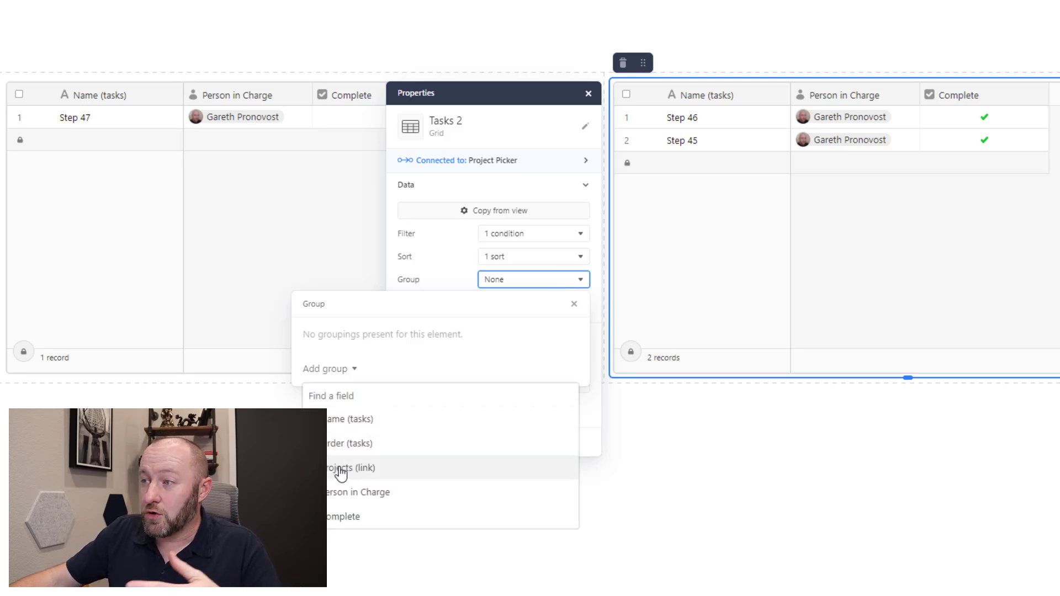
left_click(335, 494)
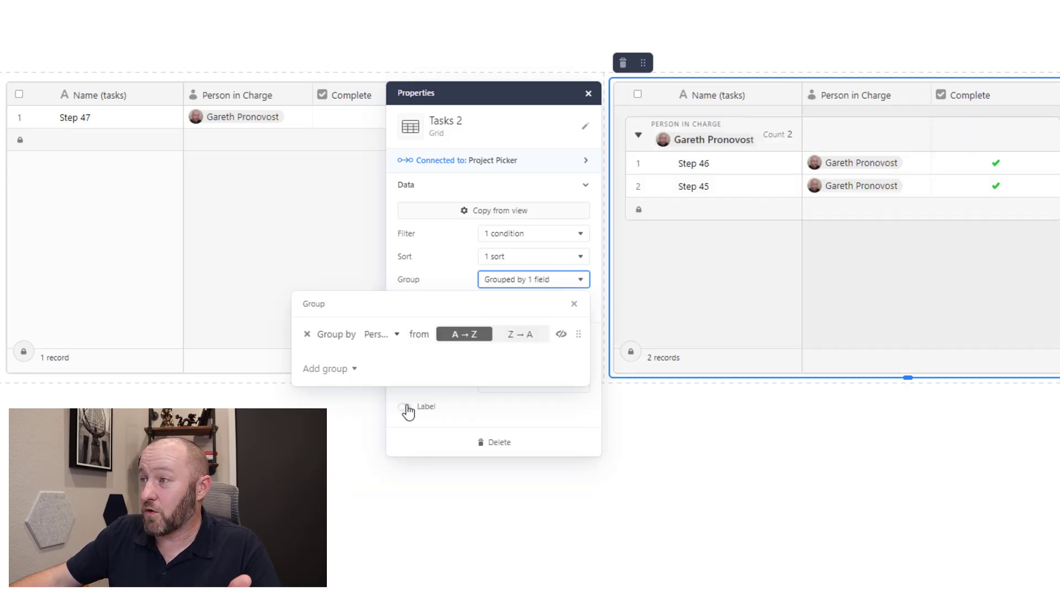
left_click(646, 302)
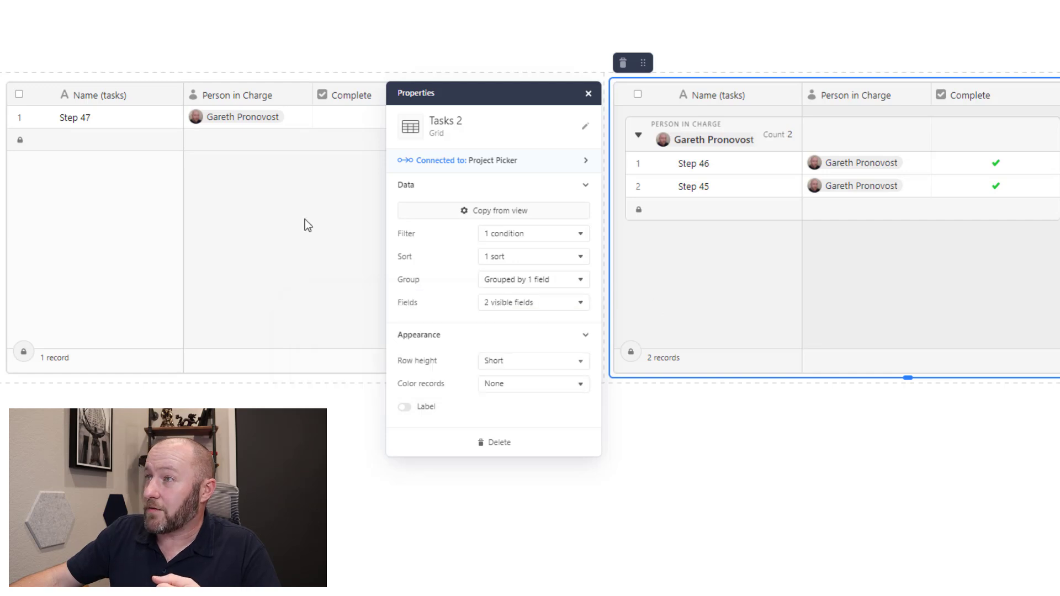
Group the incomplete-tasks grid by Person in Charge.
left_click(299, 191)
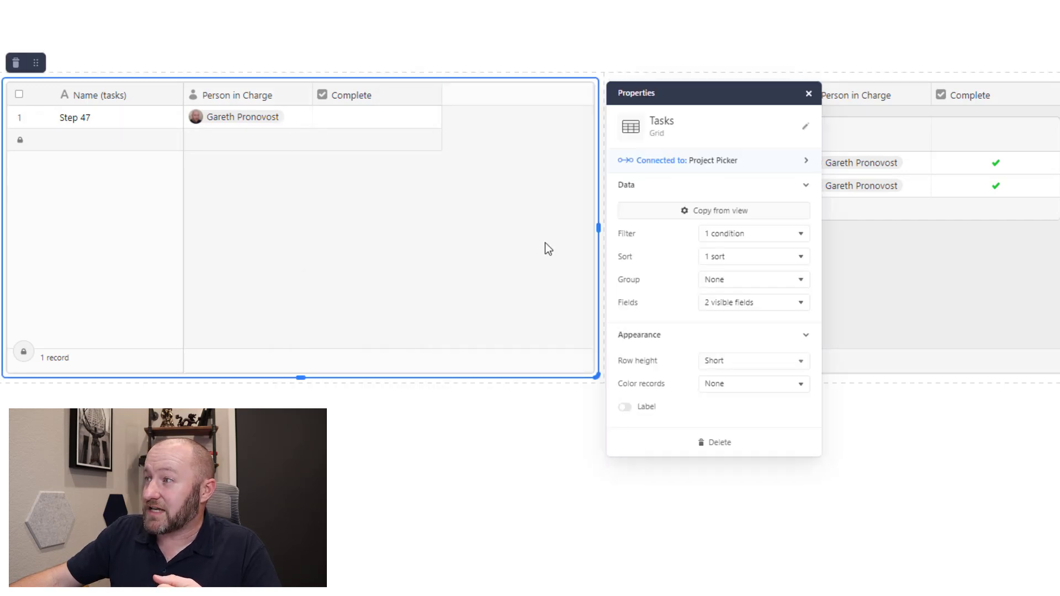
left_click(752, 286)
left_click(546, 369)
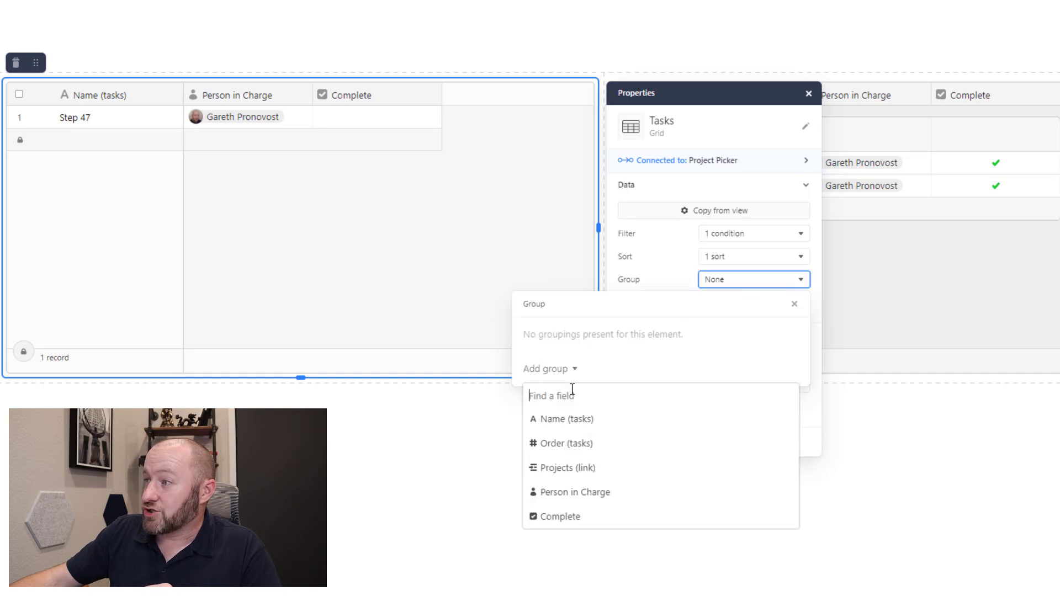
left_click(570, 492)
left_click(433, 301)
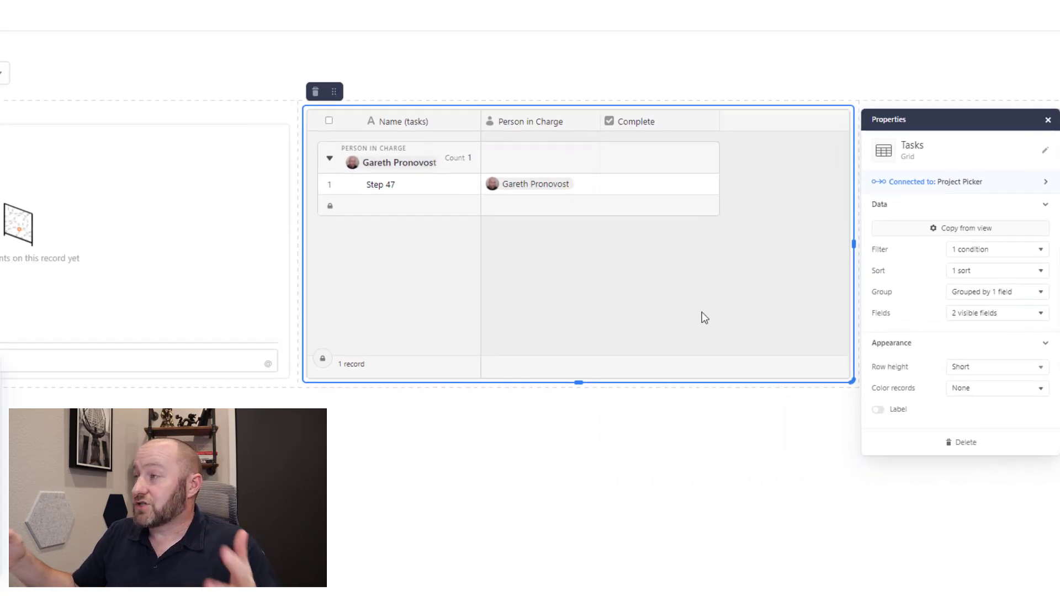
Choose New Project for Gap Consulting in the project record picker.
left_click(851, 508)
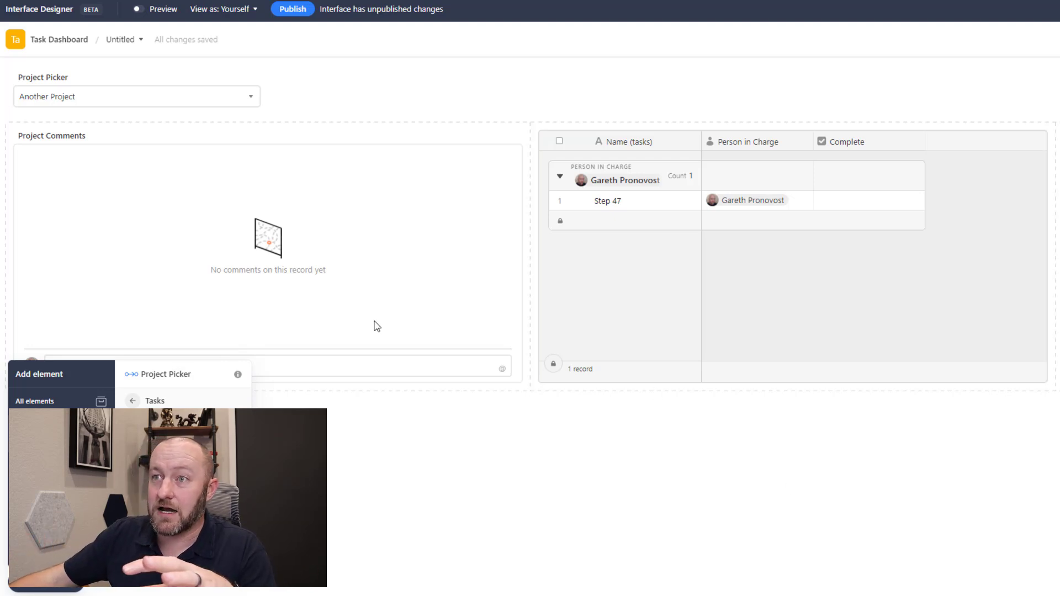
left_click(384, 294)
left_click(760, 257)
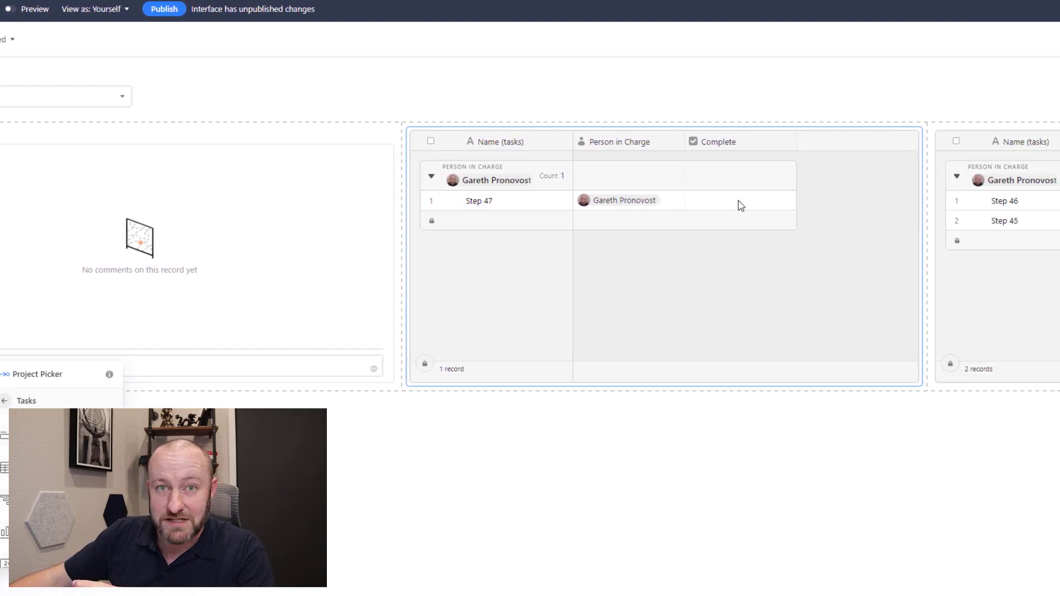
left_click(995, 279)
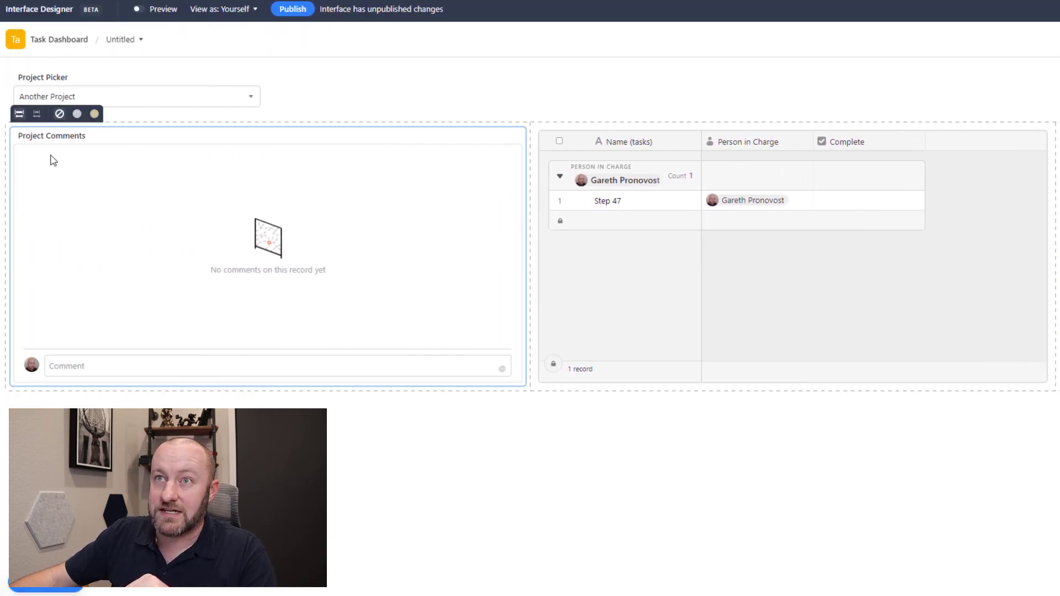
left_click(89, 104)
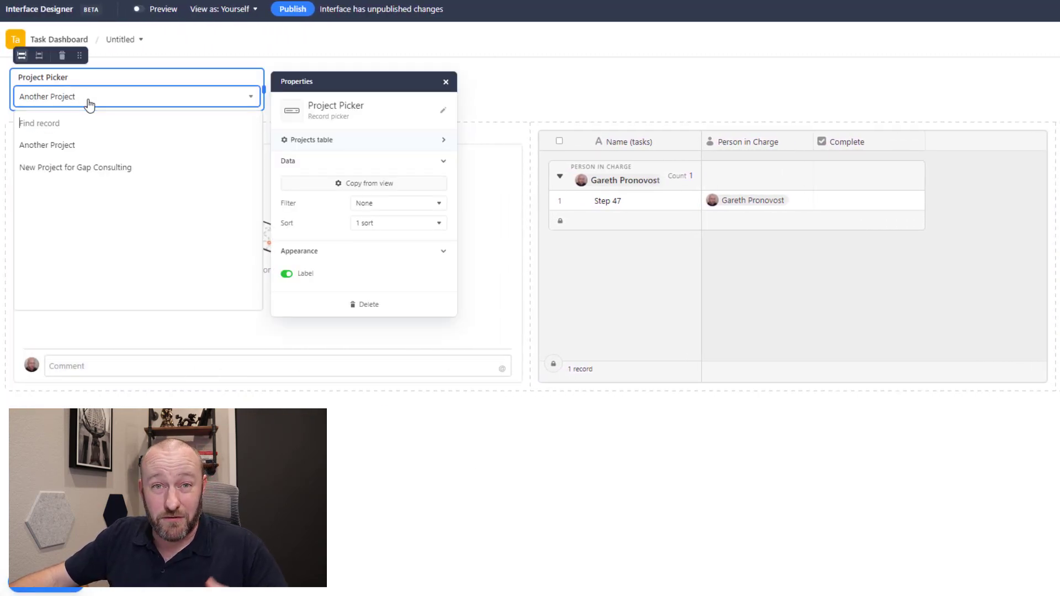
left_click(92, 169)
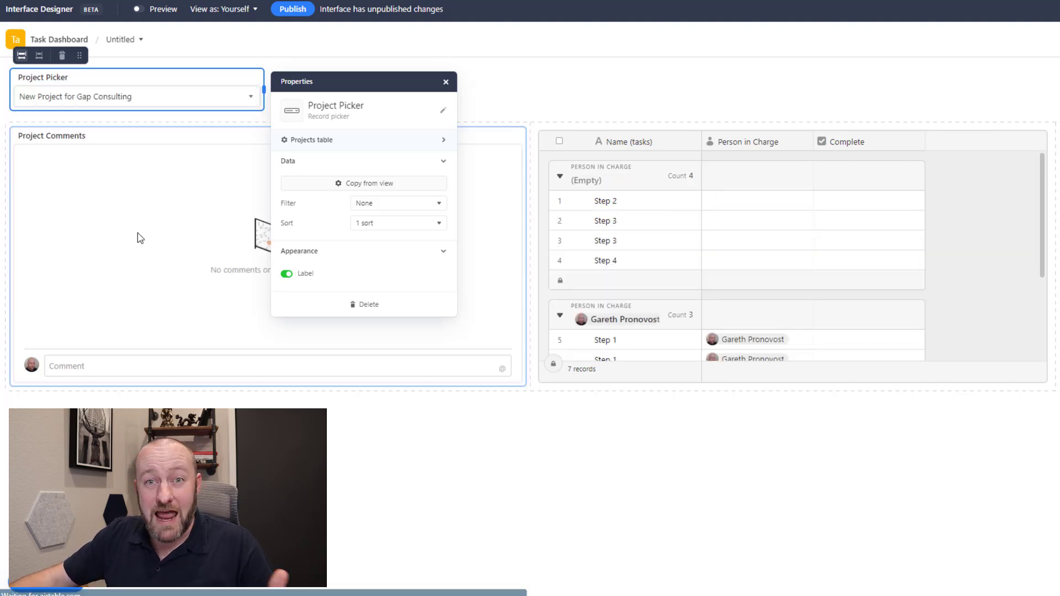
left_click(669, 434)
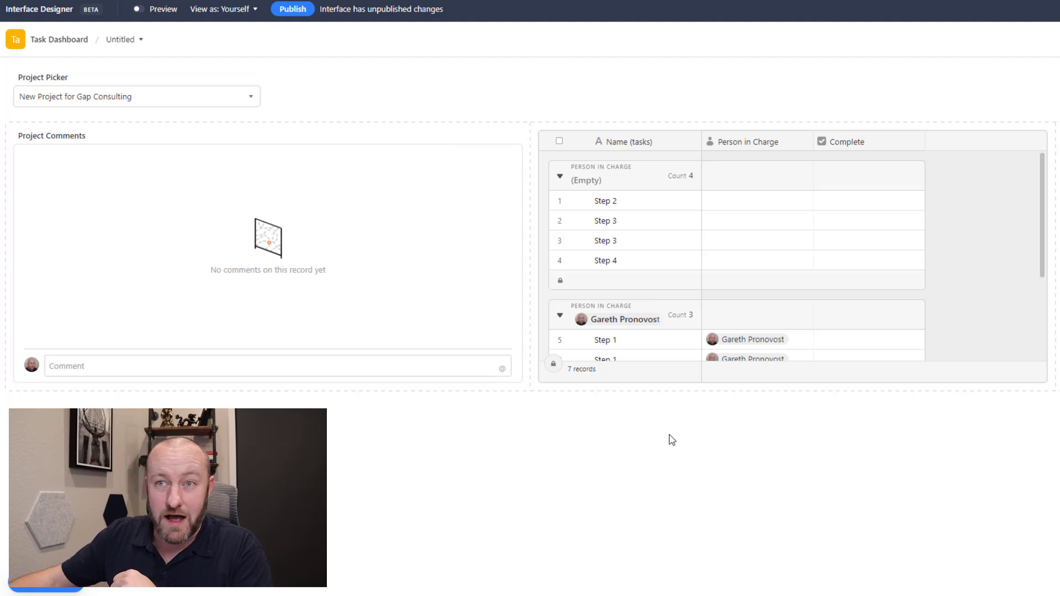
mouse_move(793, 255)
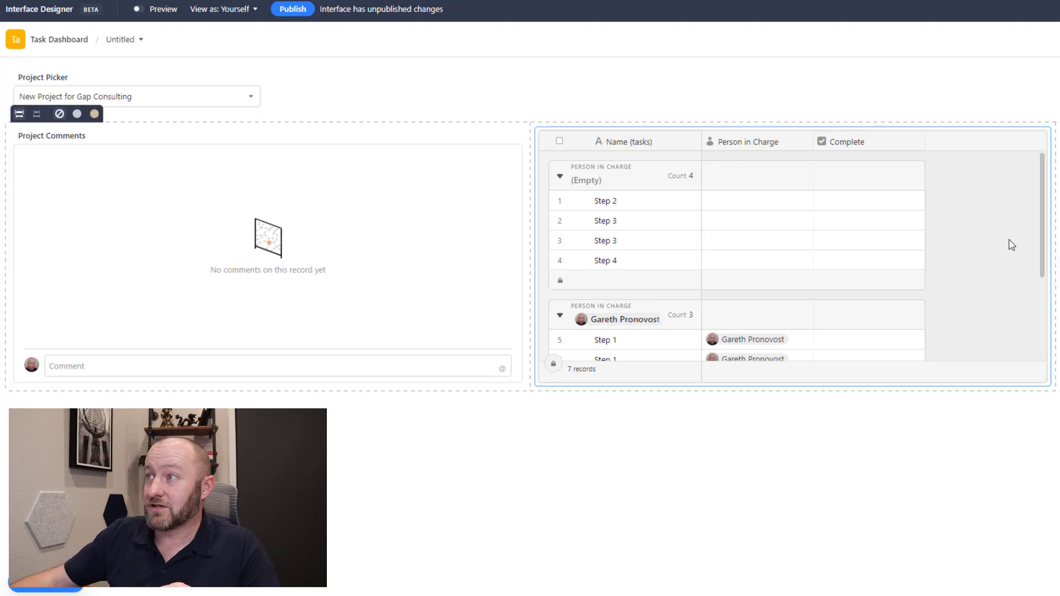
scroll(1027, 232, "right", 5)
scroll(969, 222, "right", 5)
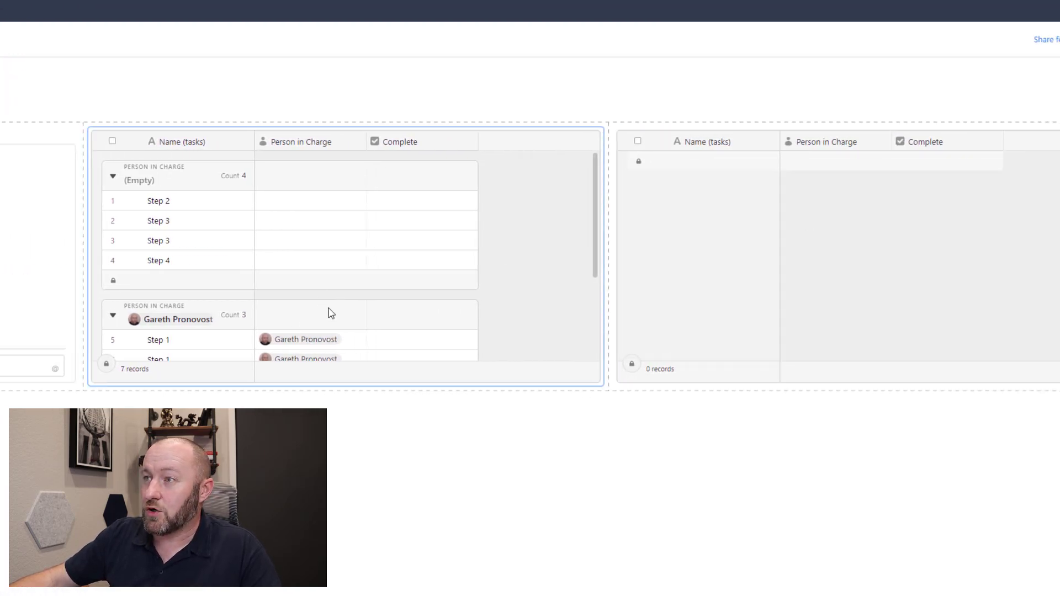
Make both task grids taller so all their rows show.
left_click(369, 389)
left_click_drag(345, 386, 344, 474)
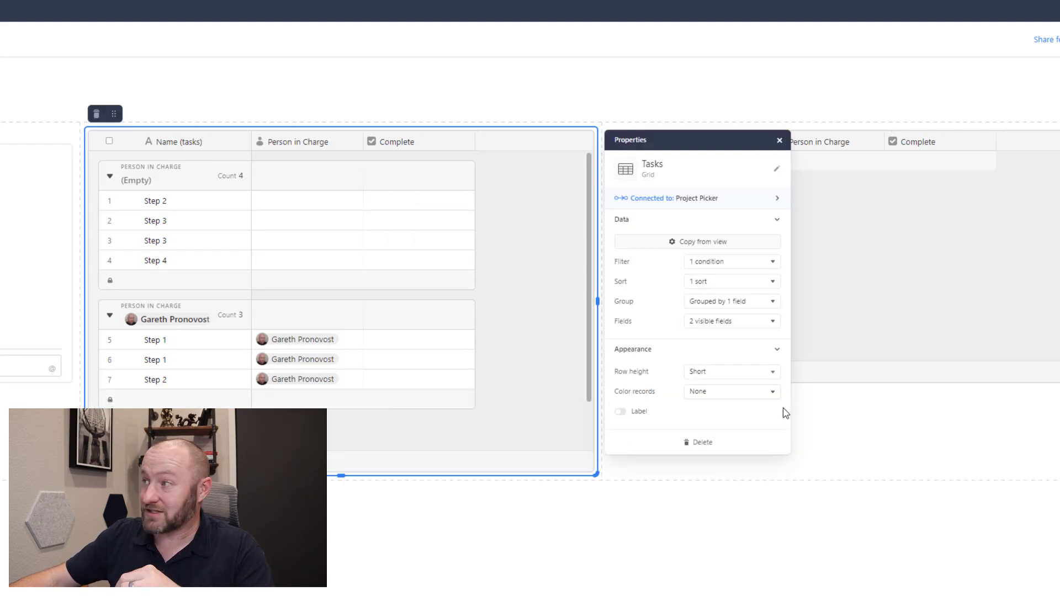
left_click(819, 369)
left_click_drag(860, 410, 853, 456)
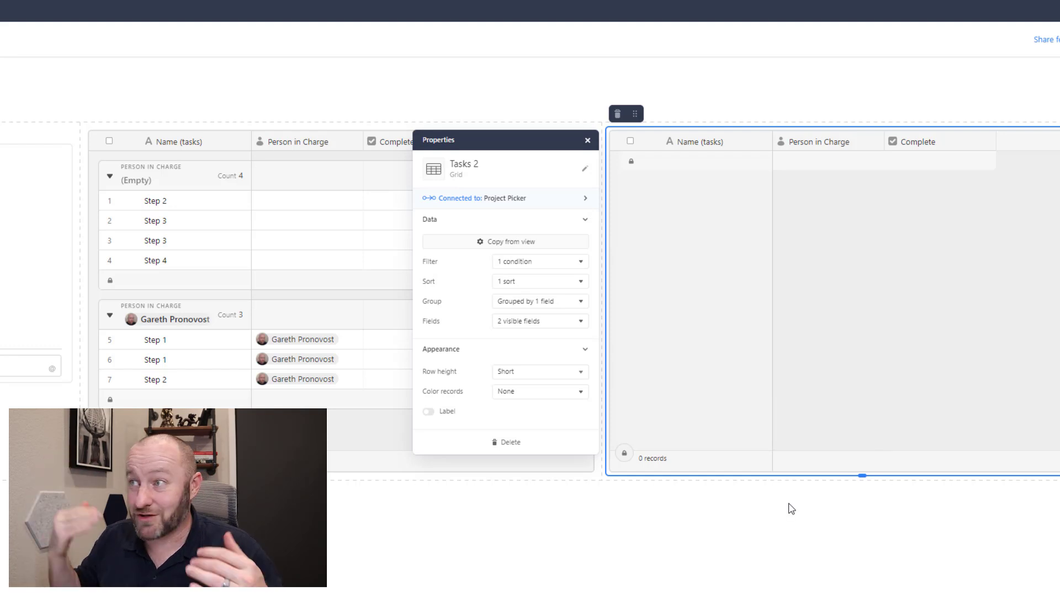
left_click(395, 171)
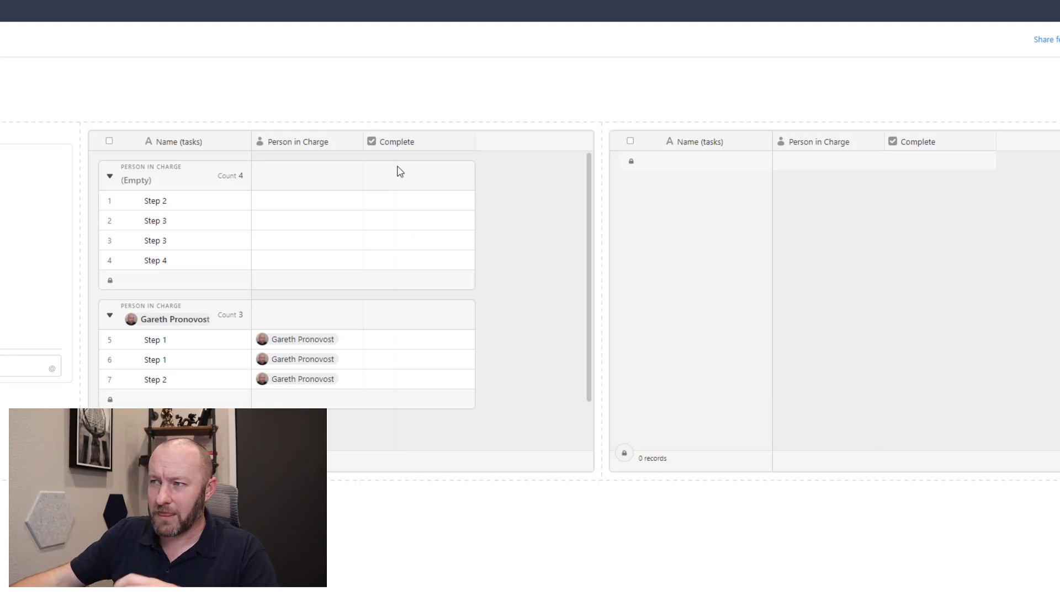
Mark Gareth's Step 1 task complete and turn on the left grid's title label.
left_click(418, 347)
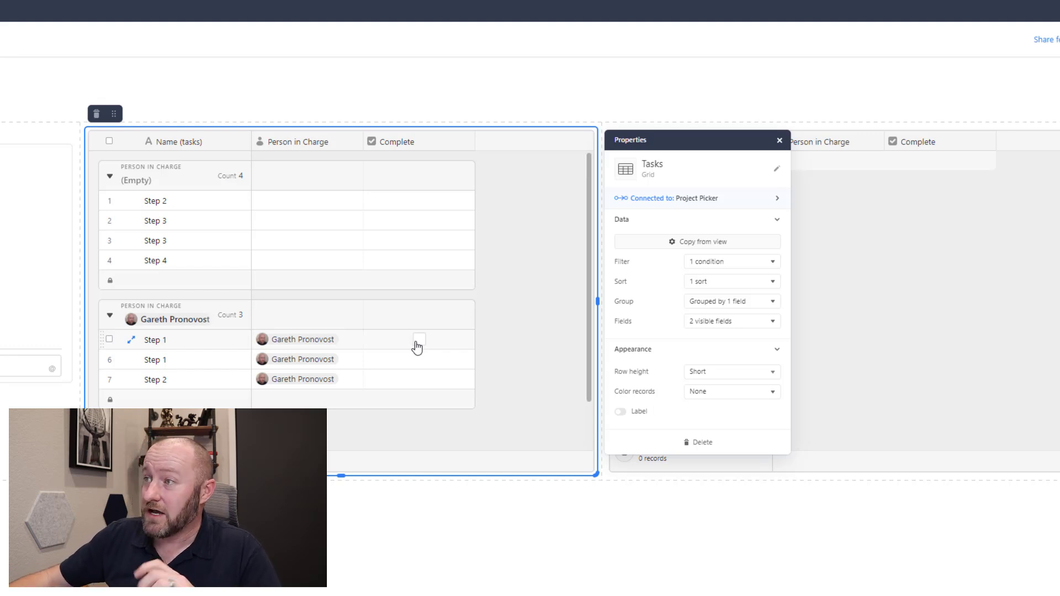
left_click(416, 343)
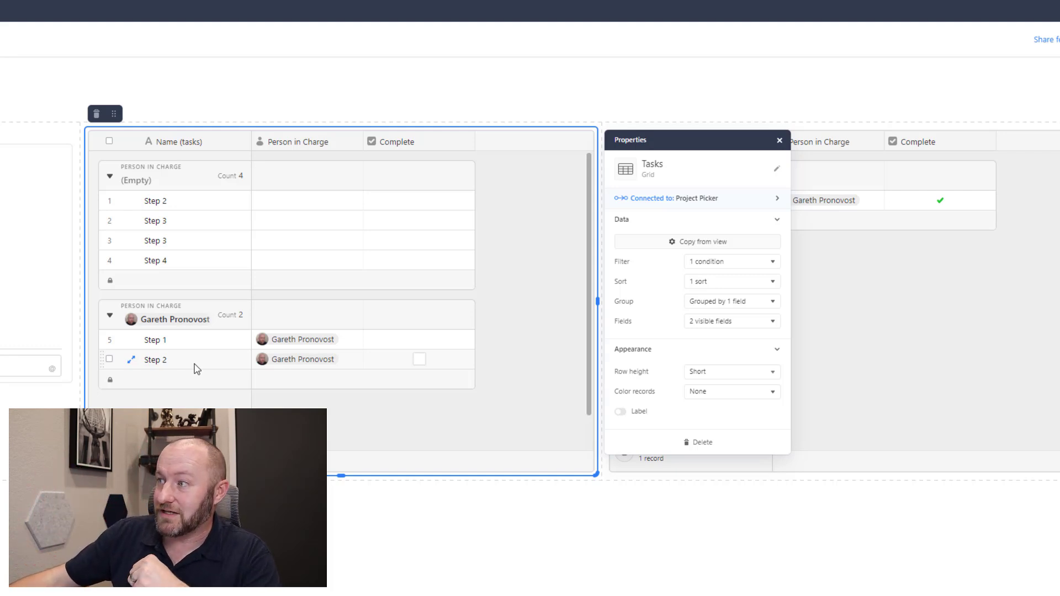
left_click(620, 412)
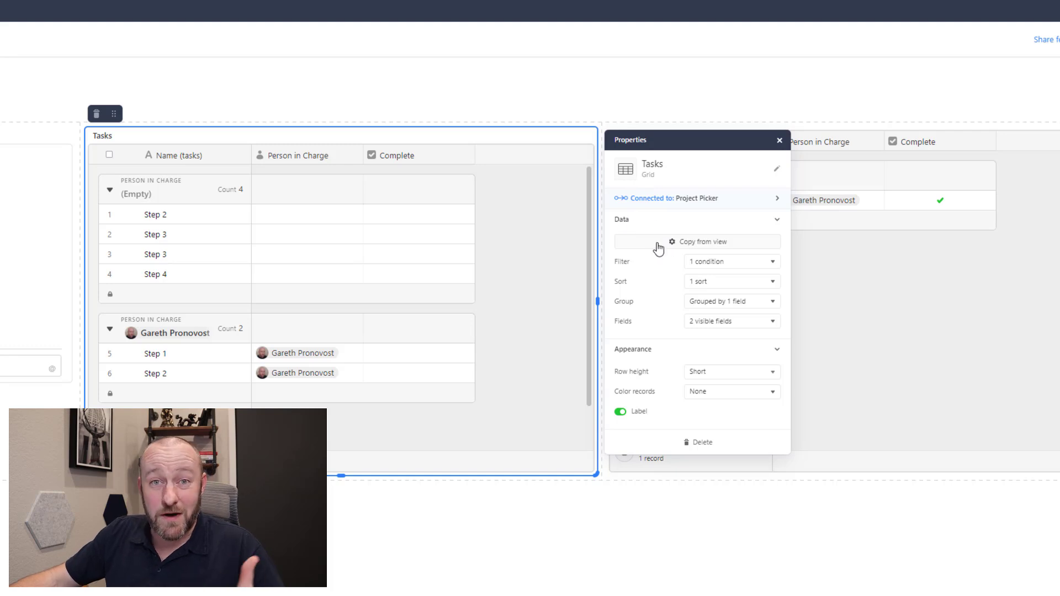
Rename the left grid's label from Tasks to Incomplete.
left_click(779, 170)
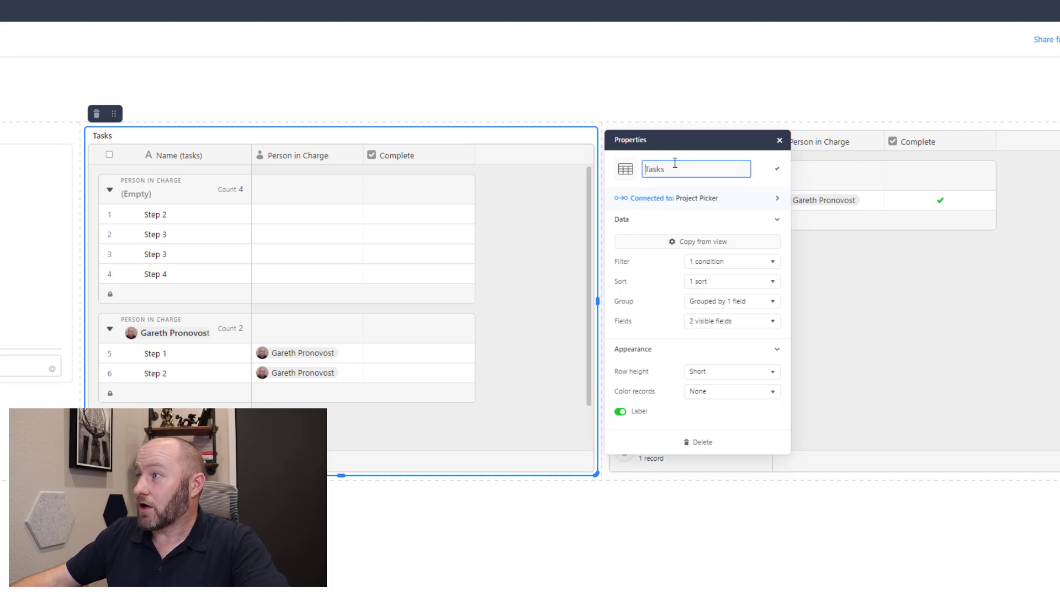
double_click(675, 172)
key("BackSpace")
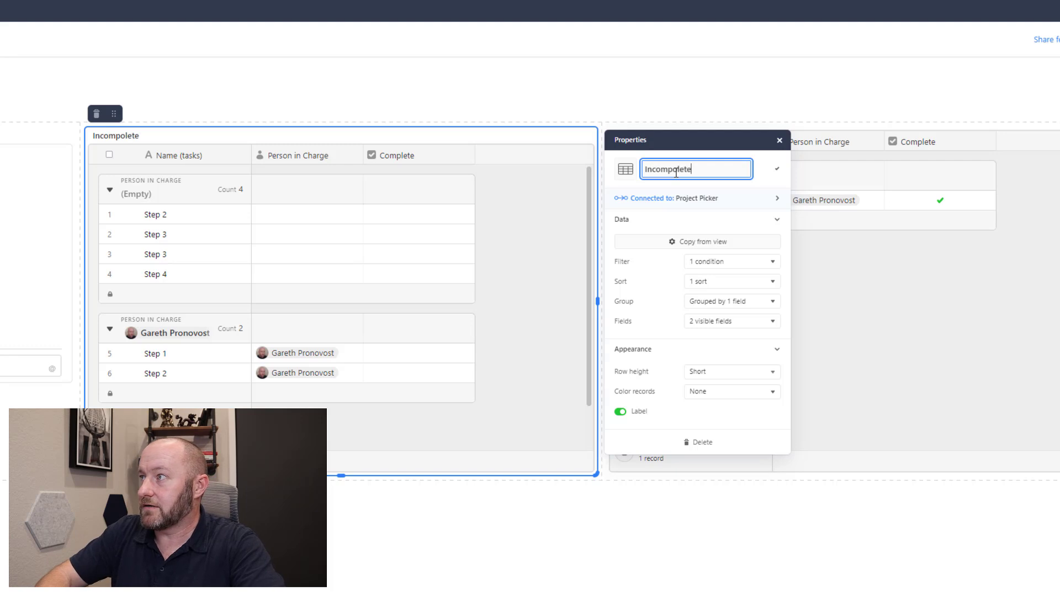
type("te")
key("Return")
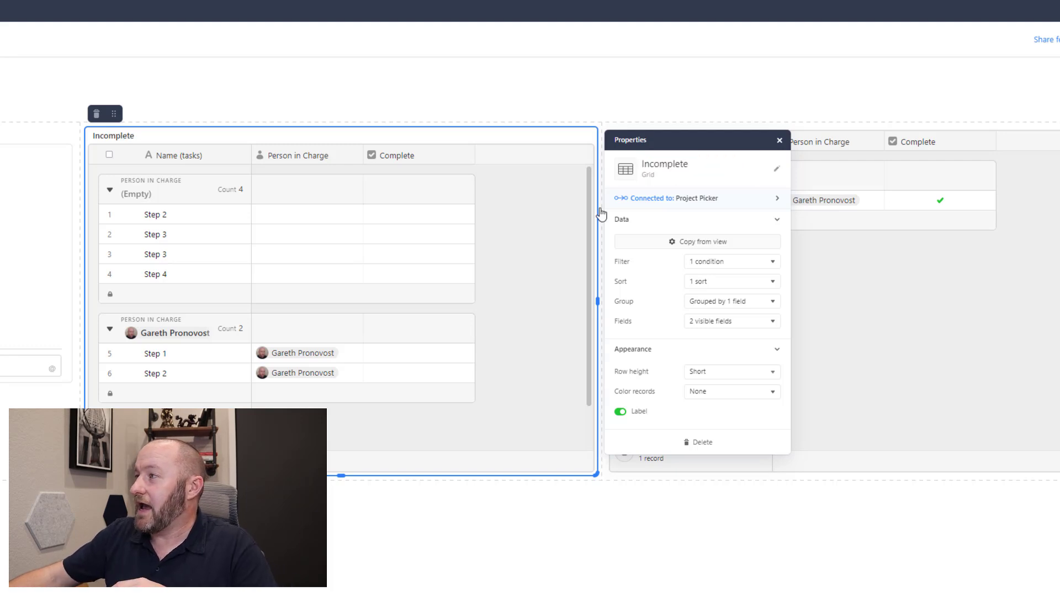
Turn on the right grid's label and name it Complete.
left_click(896, 273)
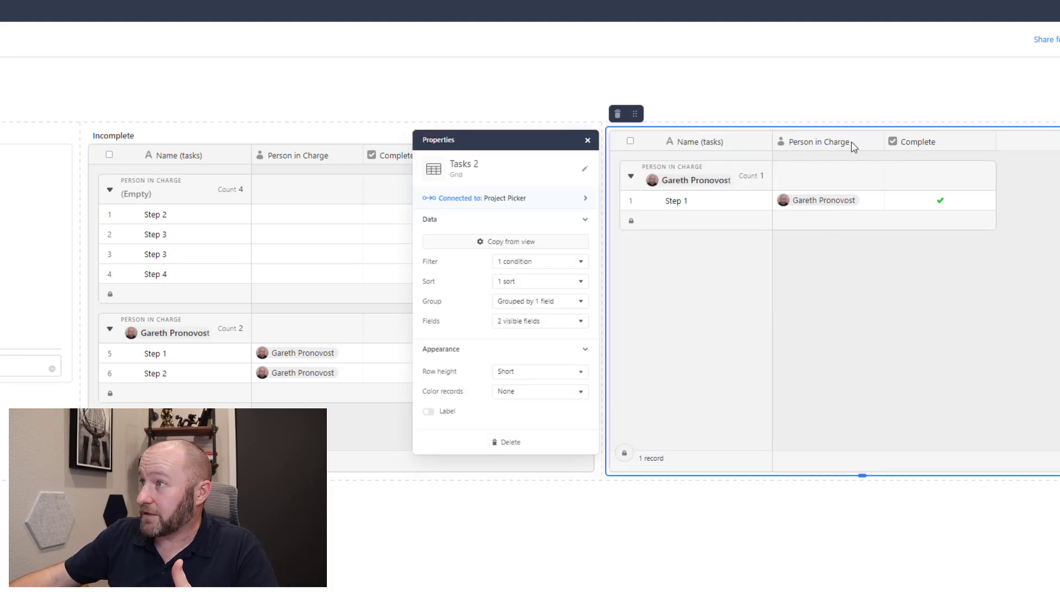
left_click(429, 412)
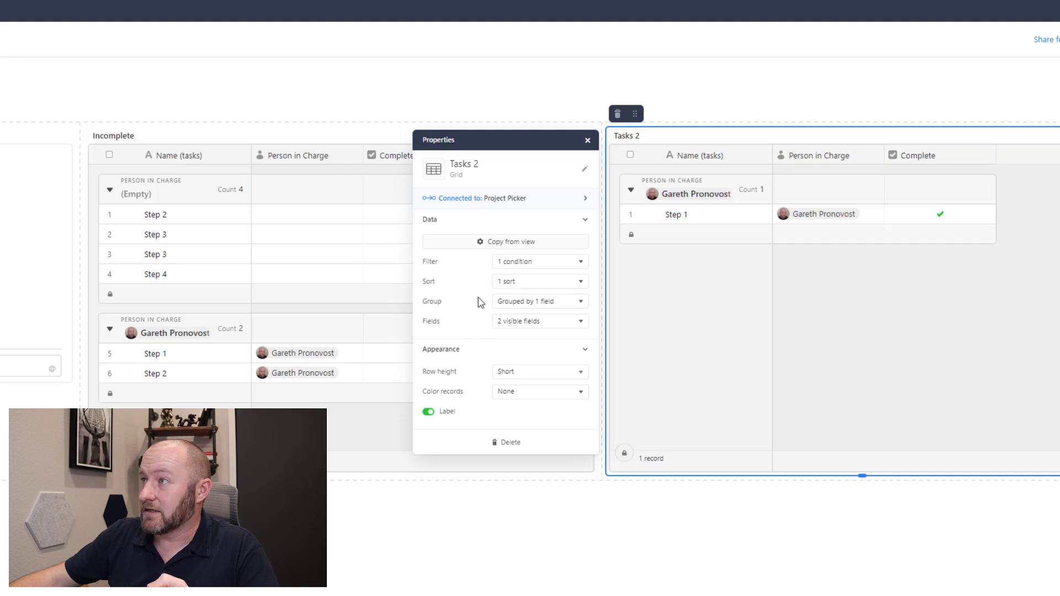
left_click(588, 171)
type("Complete")
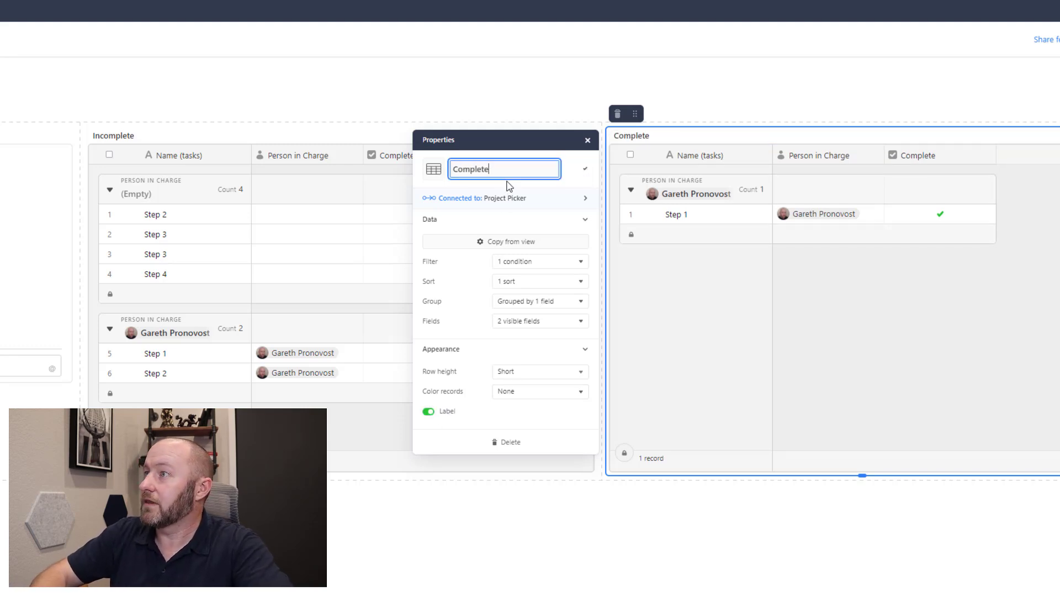
key("Return")
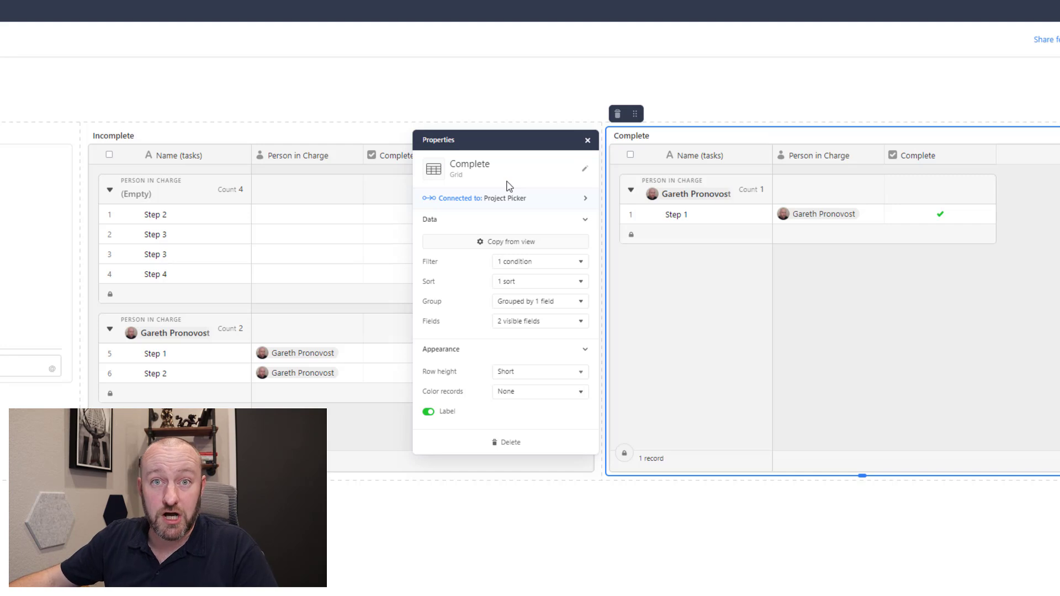
left_click(393, 88)
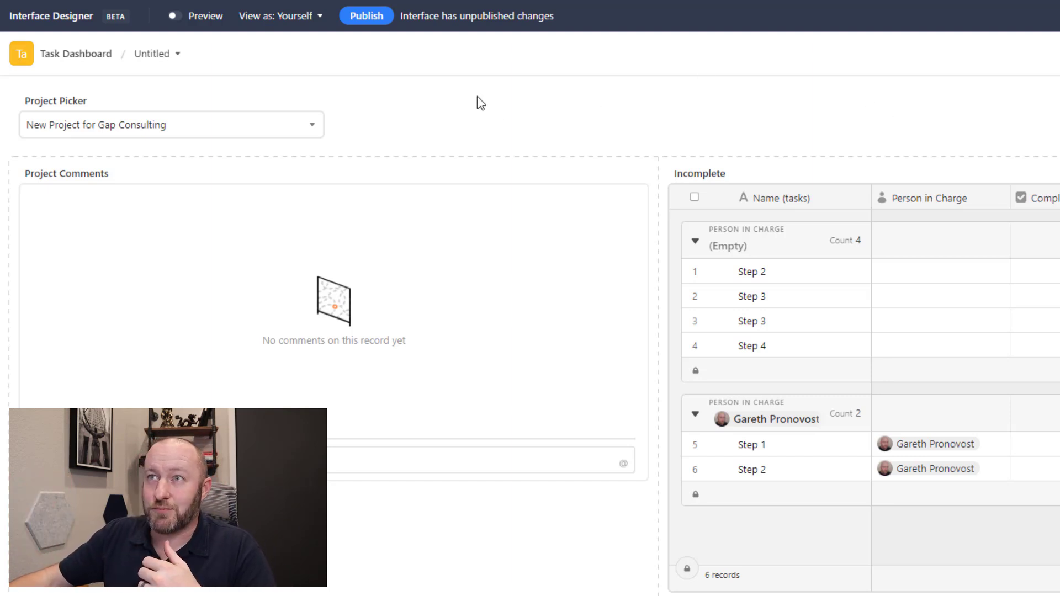
Publish the Task Dashboard changes and dismiss the Share interface dialog.
left_click(374, 16)
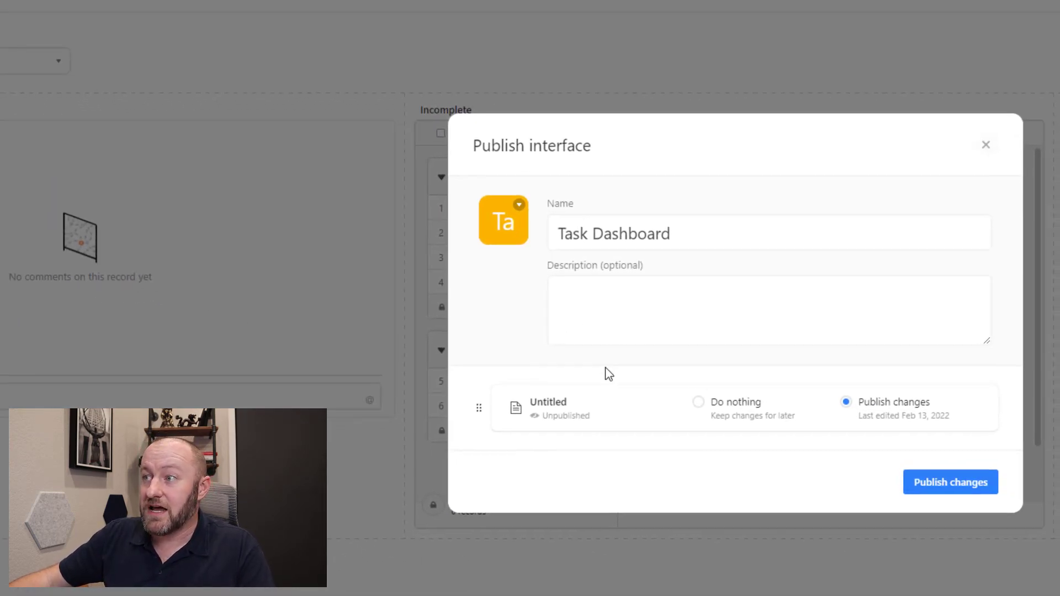
left_click(940, 488)
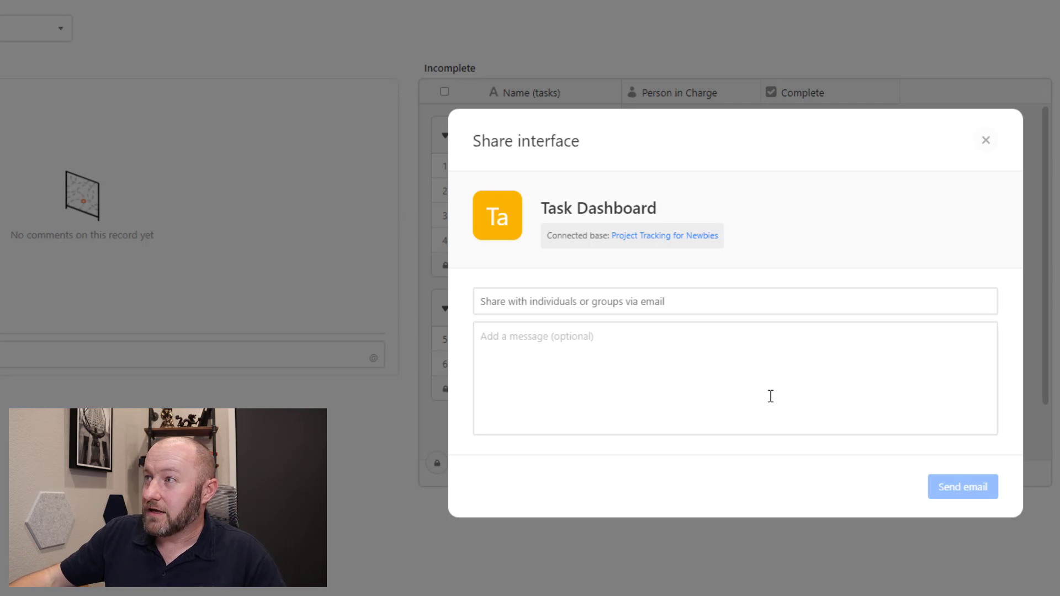
left_click(985, 140)
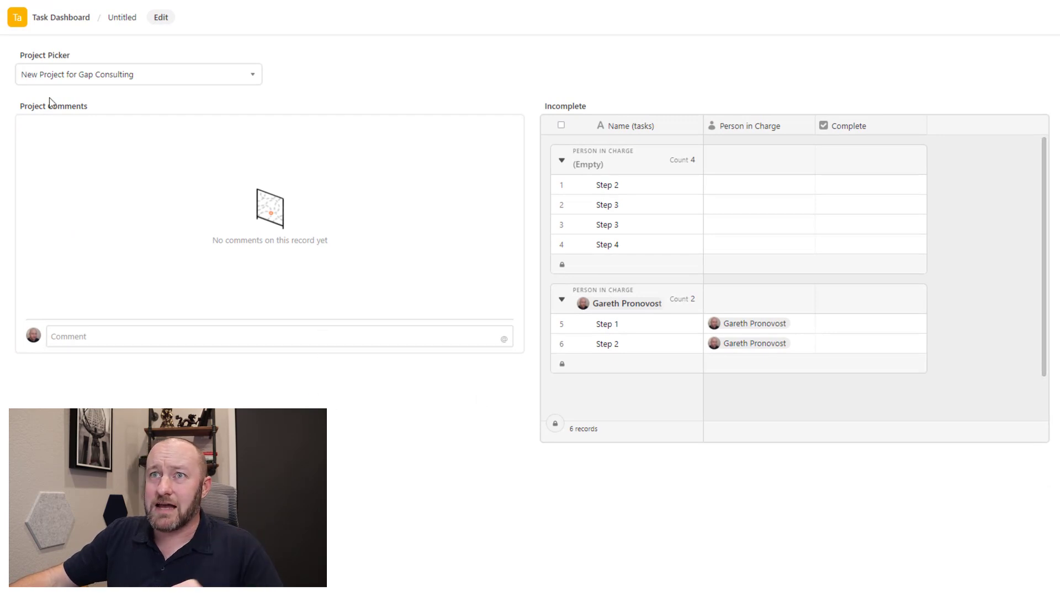
Show the interface navigation menu with its pages and the Go to base link.
left_click(22, 24)
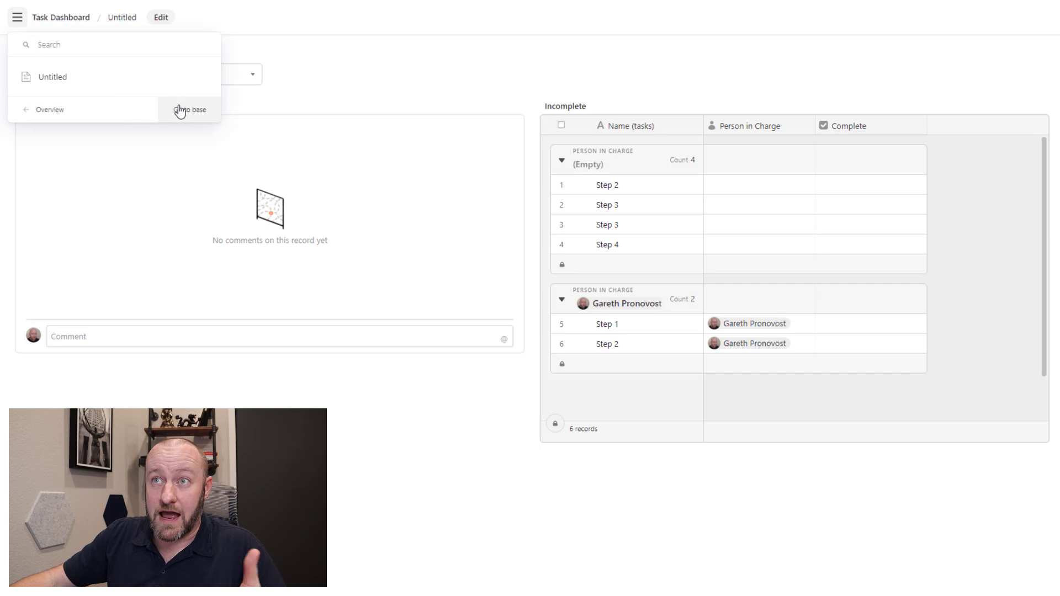
right_click(180, 111)
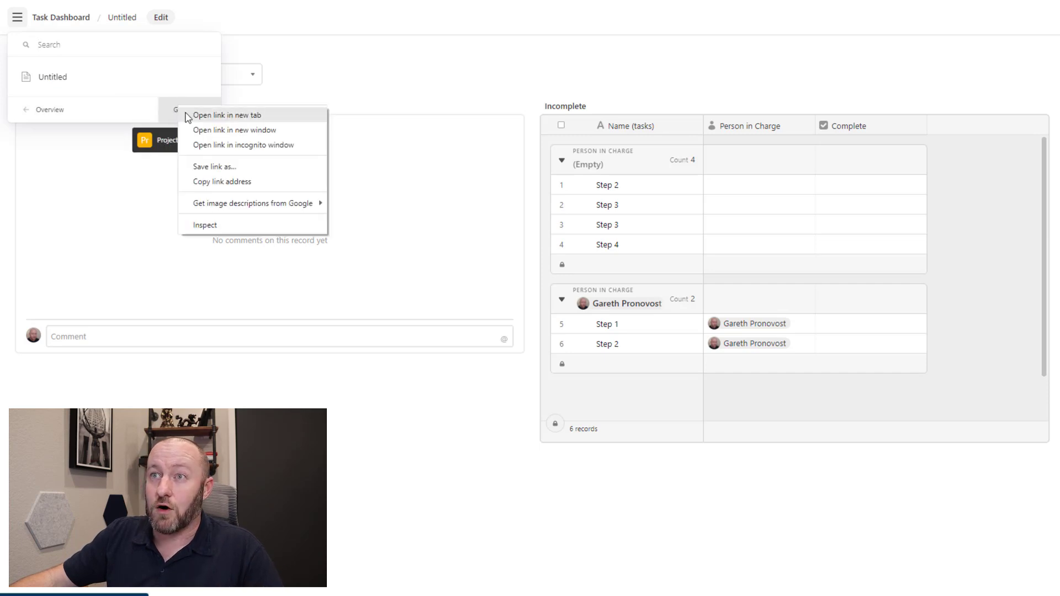
key("Escape")
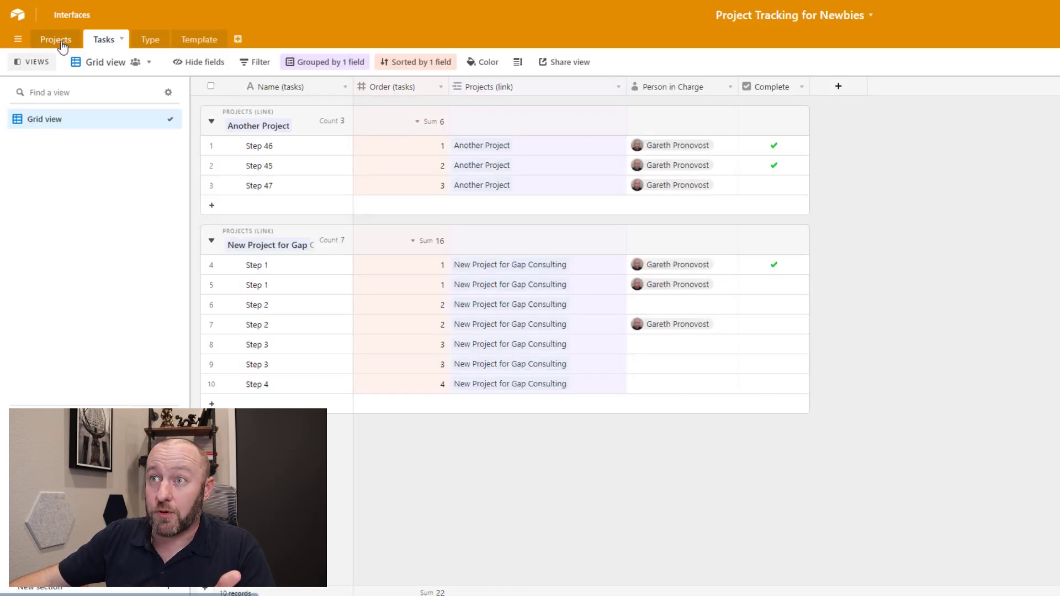
Add Project 3 linked to Type 1 in the Projects table and show the apps panel.
left_click(60, 39)
left_click(255, 146)
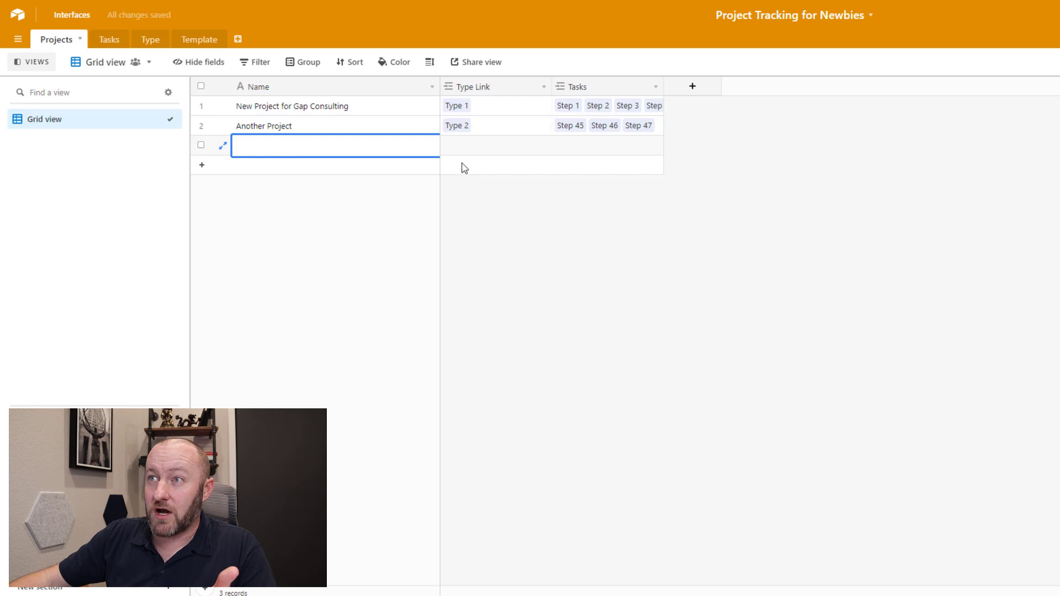
left_click(451, 147)
left_click(331, 91)
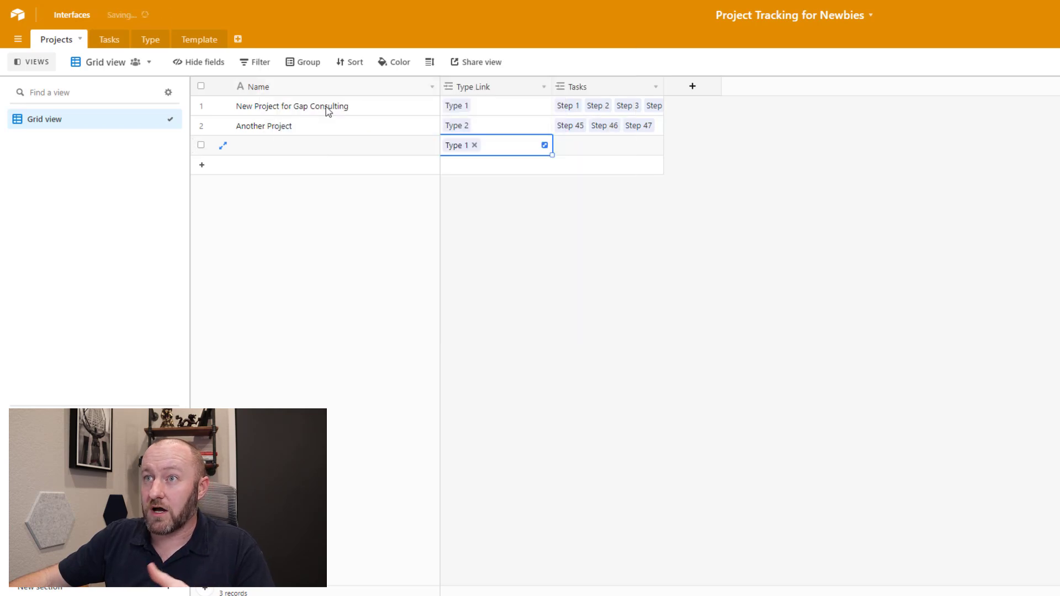
left_click(308, 147)
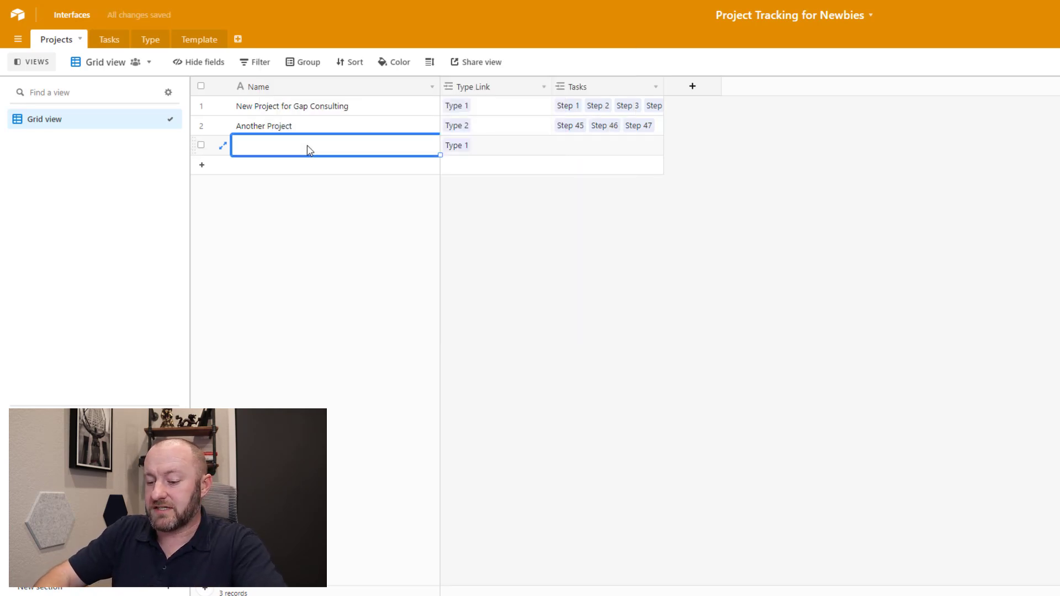
type("Project3")
key("Tab")
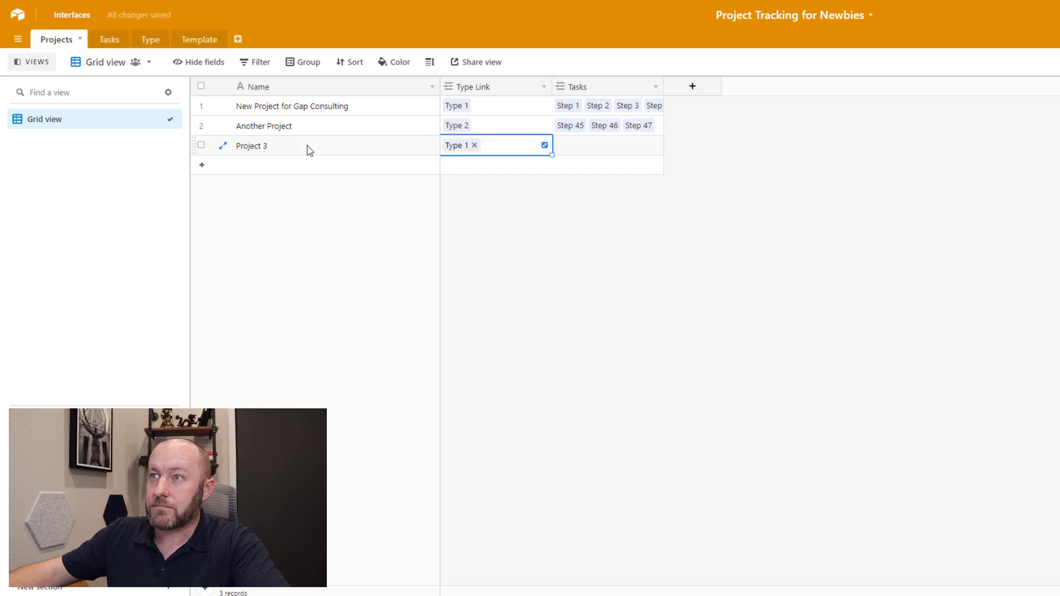
left_click(1034, 38)
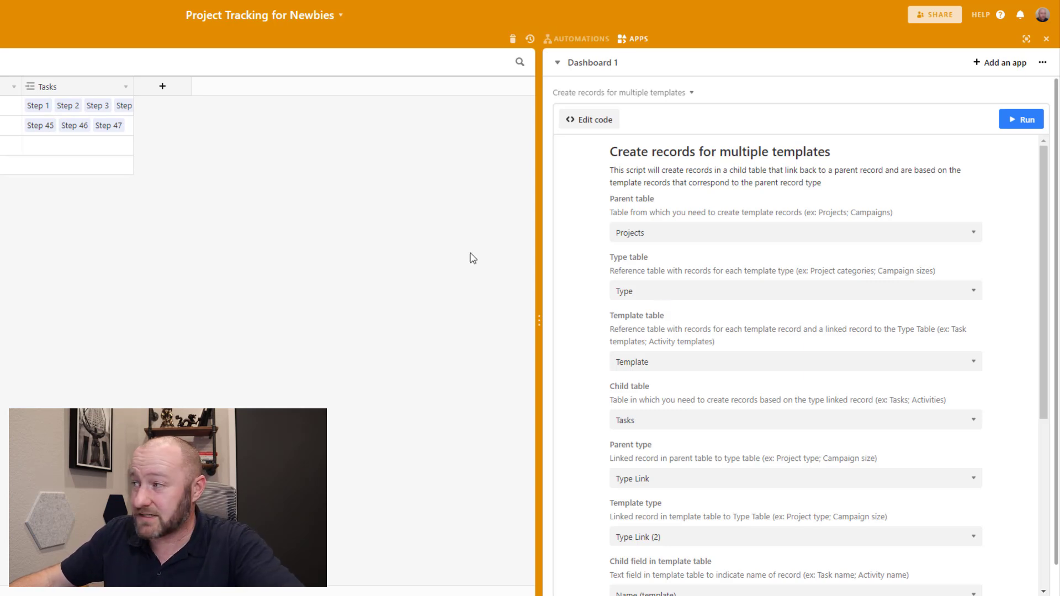
mouse_move(795, 233)
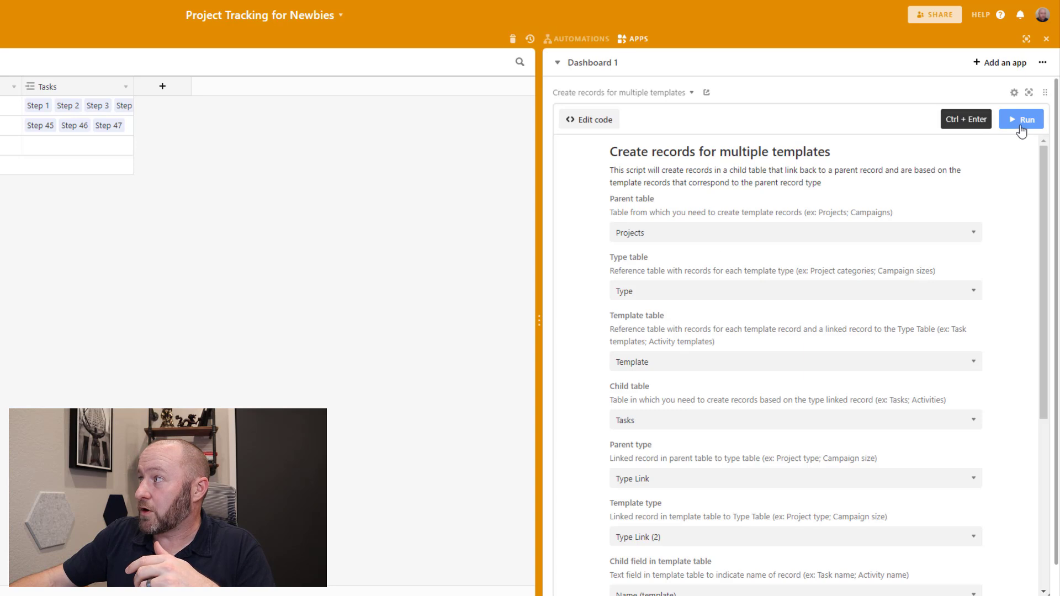
Run the template records script for Project 3 to generate its four tasks.
left_click(1022, 121)
left_click(608, 170)
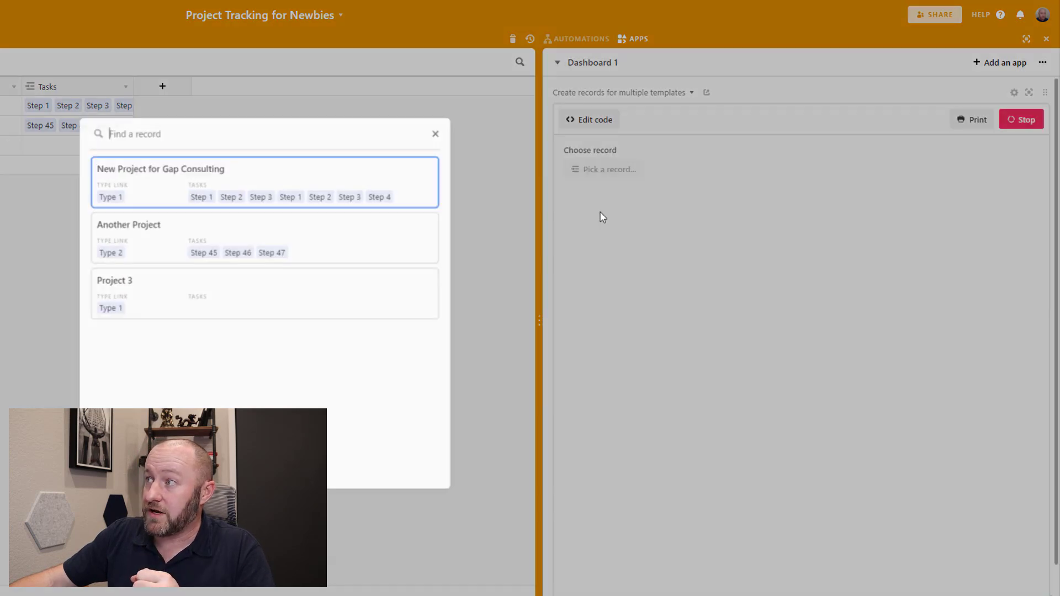
left_click(277, 294)
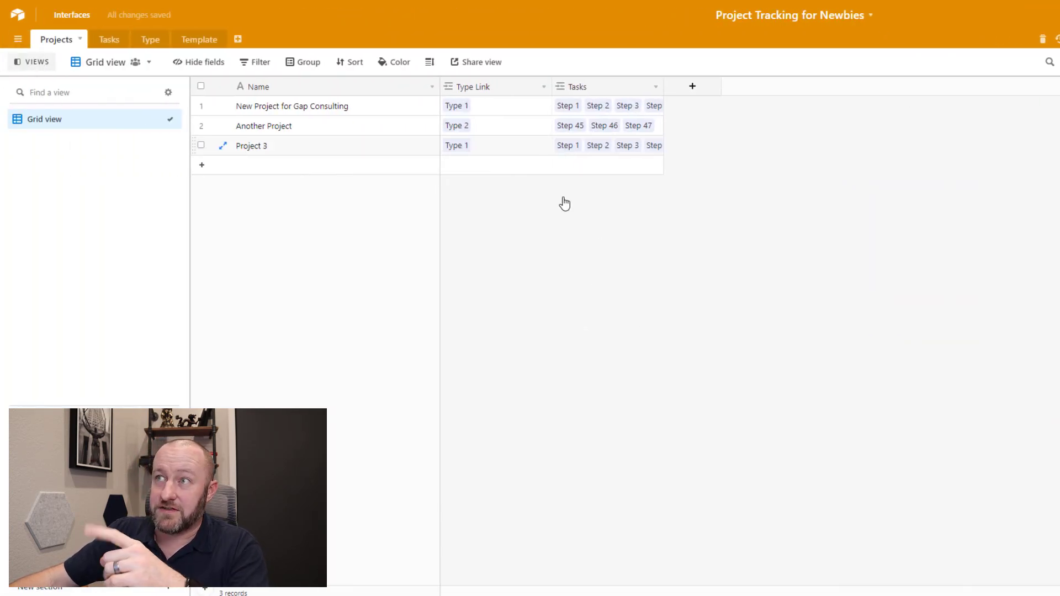
left_click(109, 39)
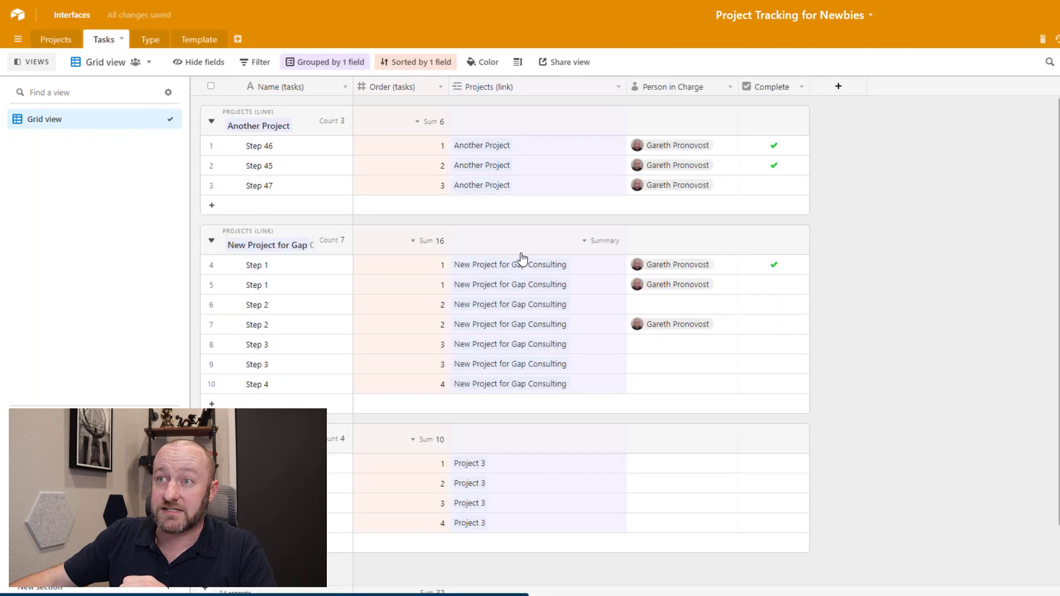
Assign Gareth Pronovost as Person in Charge on Project 3's first two tasks.
double_click(641, 489)
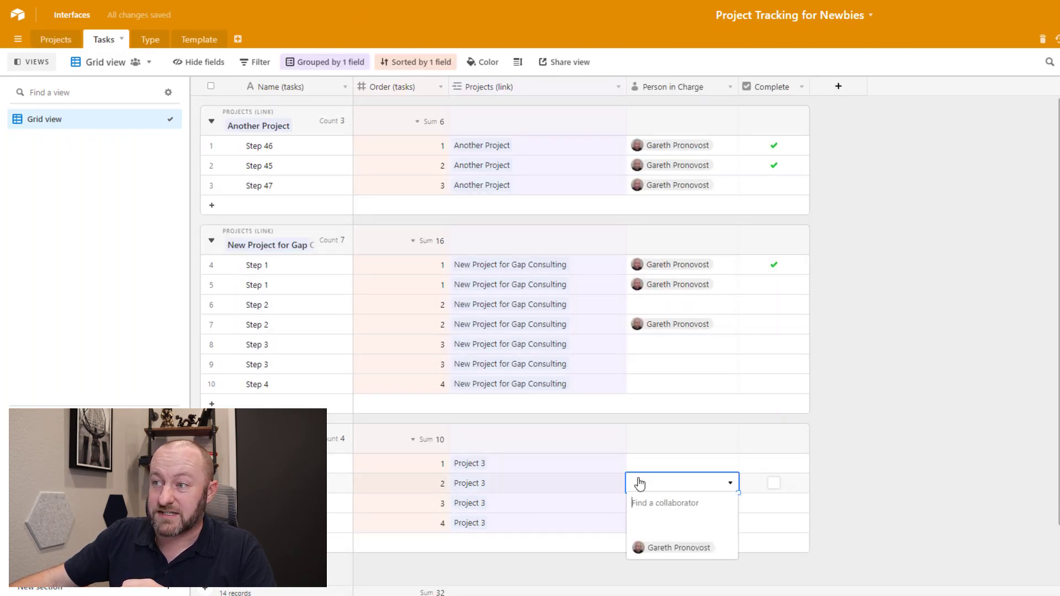
left_click(672, 548)
left_click(654, 463)
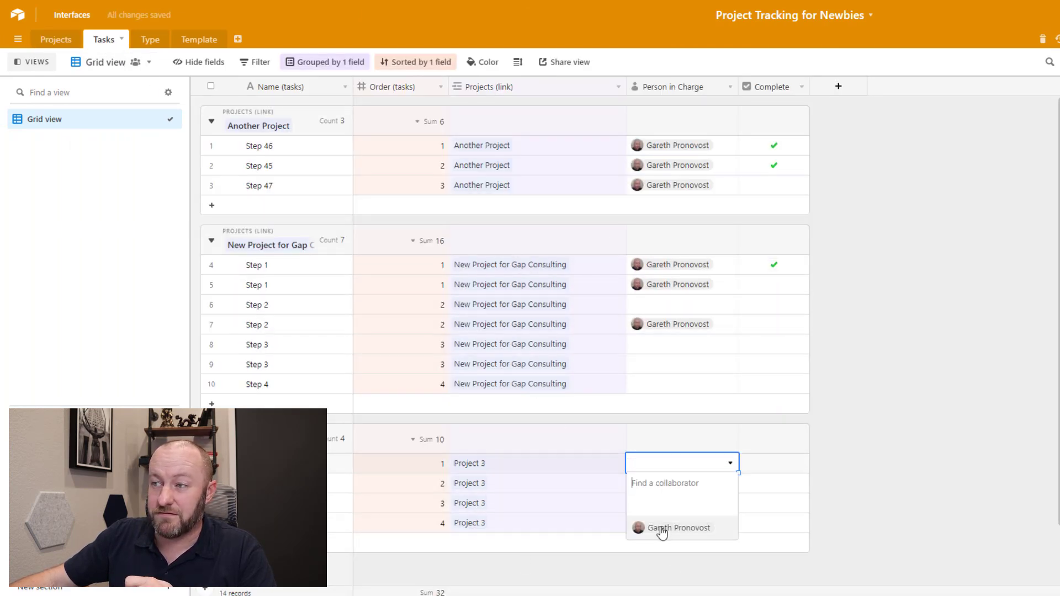
left_click(660, 528)
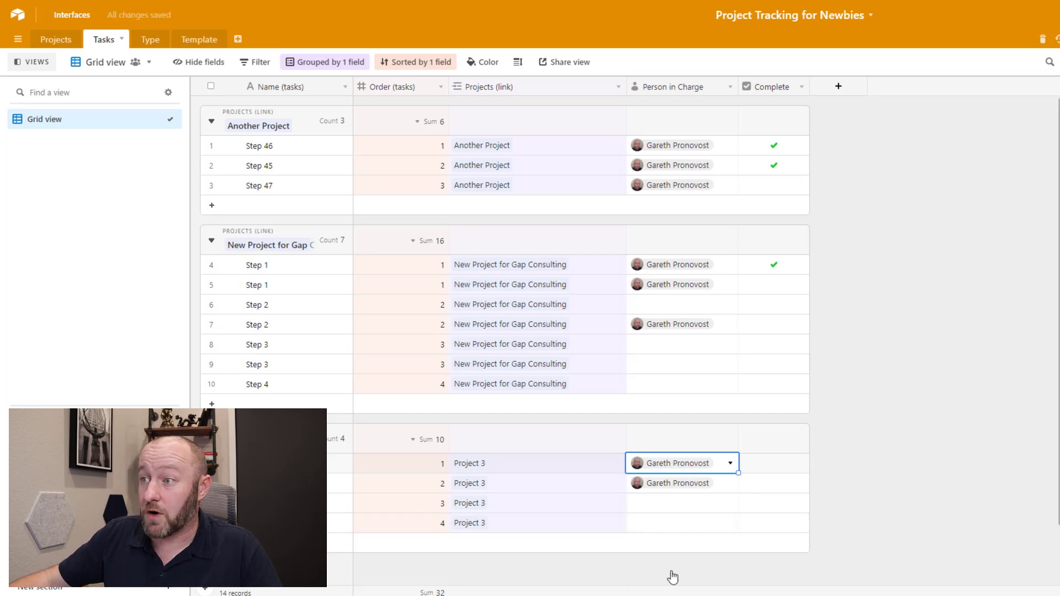
left_click(877, 439)
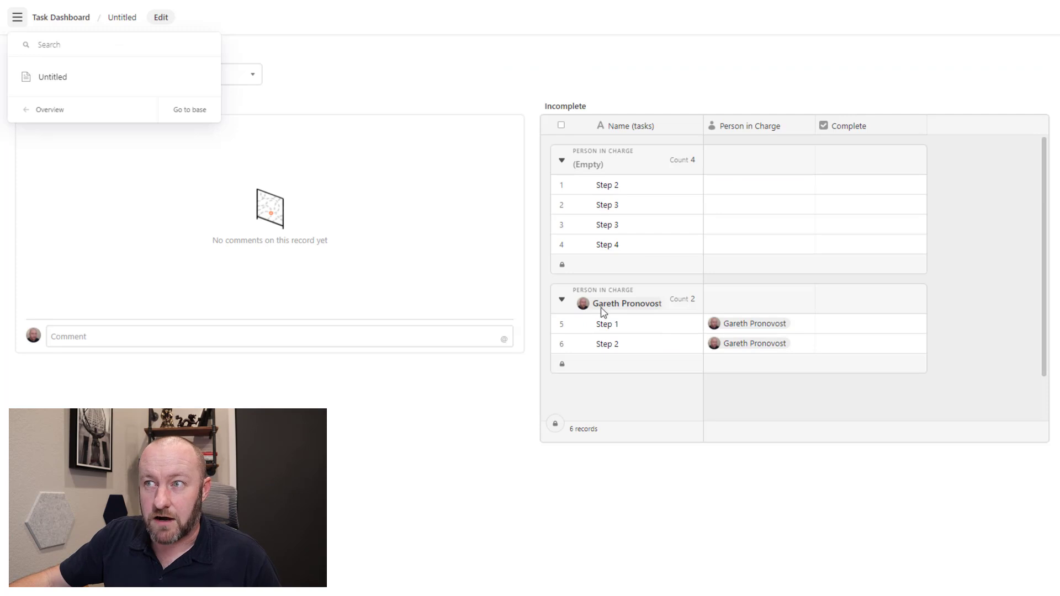
Show Project 3 on the Task Dashboard via the Project Picker.
left_click(441, 444)
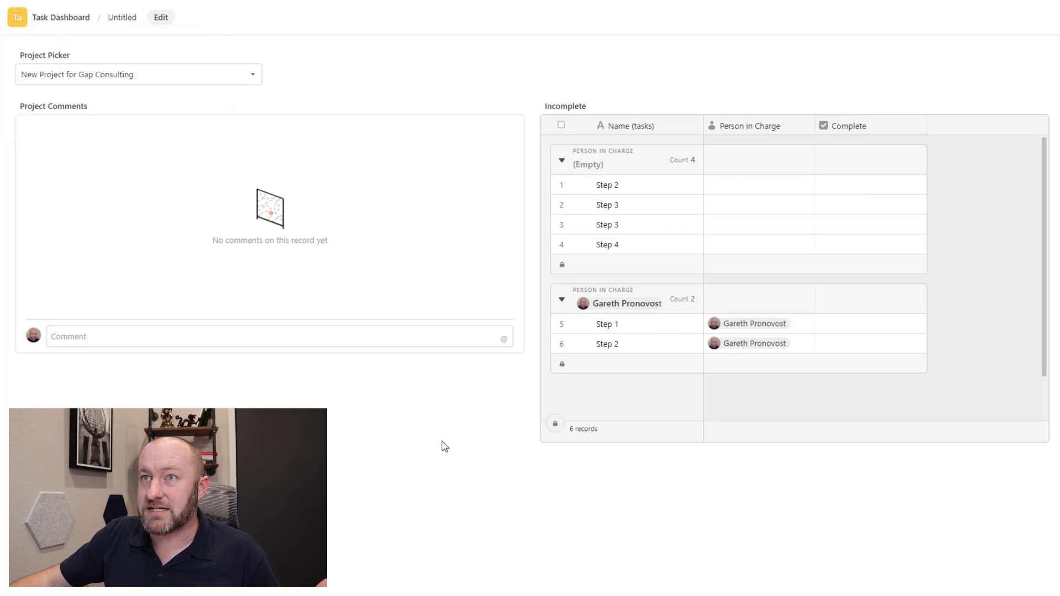
left_click(88, 82)
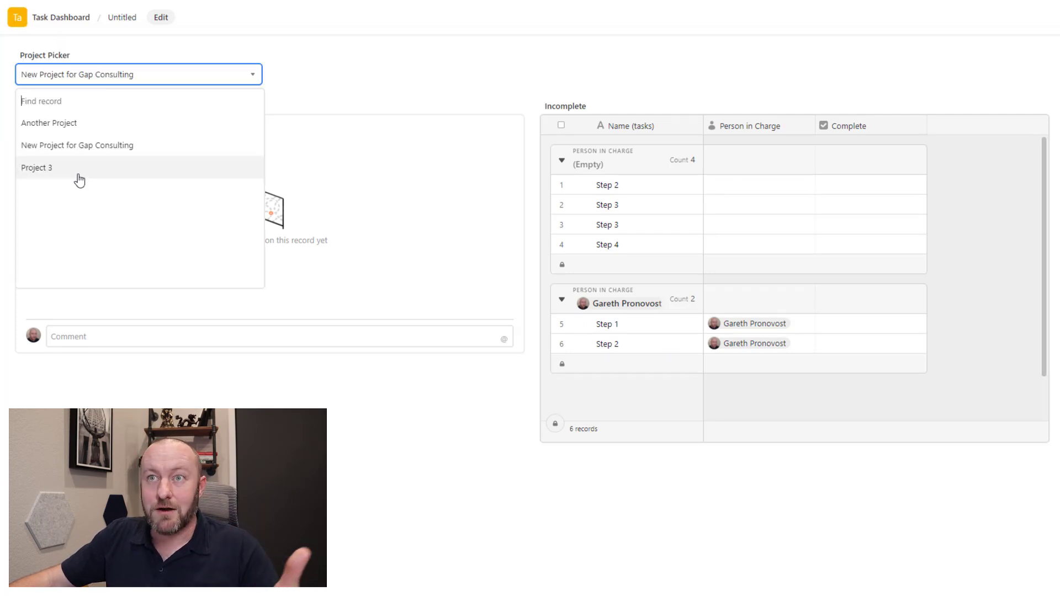
left_click(66, 172)
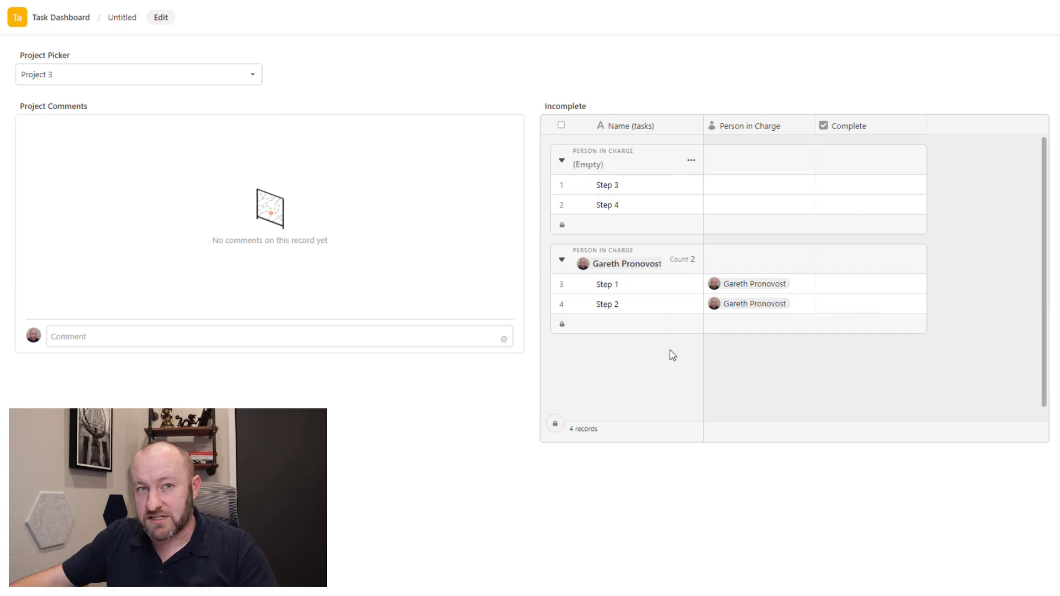
scroll(662, 373, "right", 8)
Mark Step 1 and Step 2 complete so they move to the Complete grid.
left_click(527, 287)
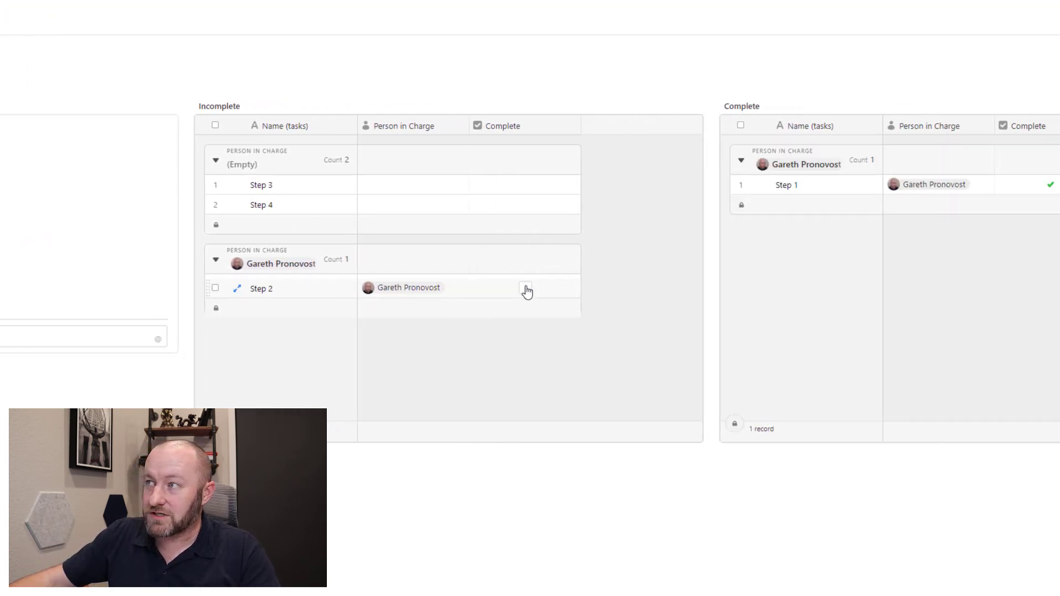
scroll(481, 310, "right", 3)
left_click(430, 282)
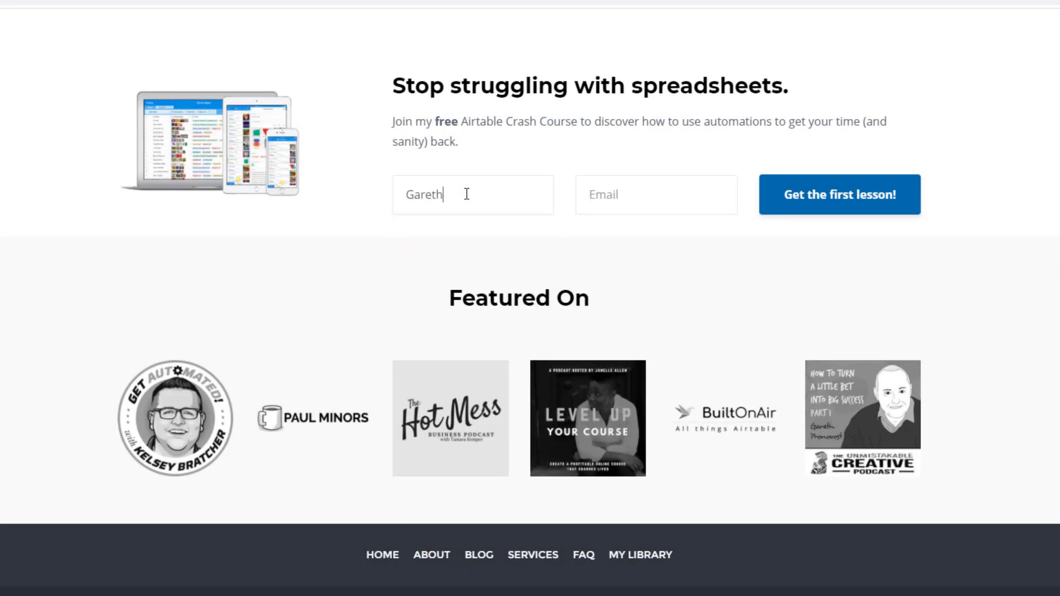
type("garet")
Submit the Airtable Crash Course signup with the saved email, then go to the Services page.
key("Down")
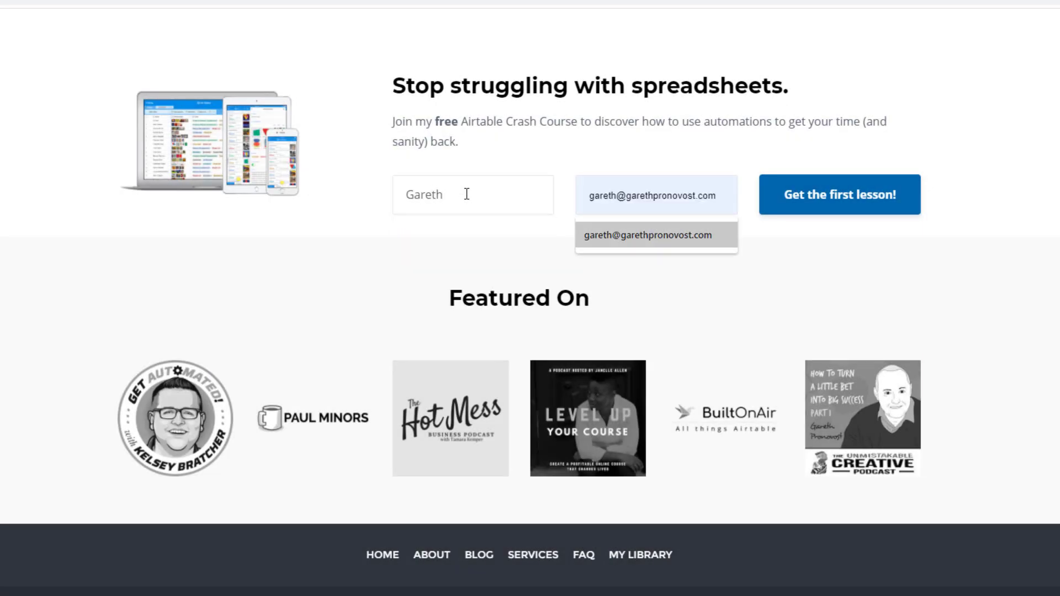
key("Return")
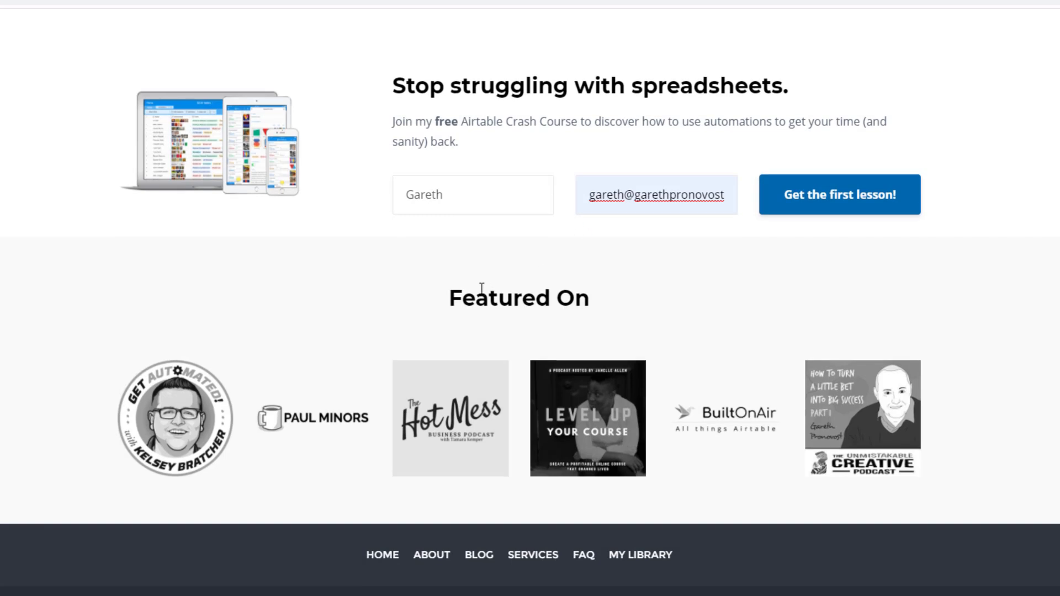
left_click(842, 214)
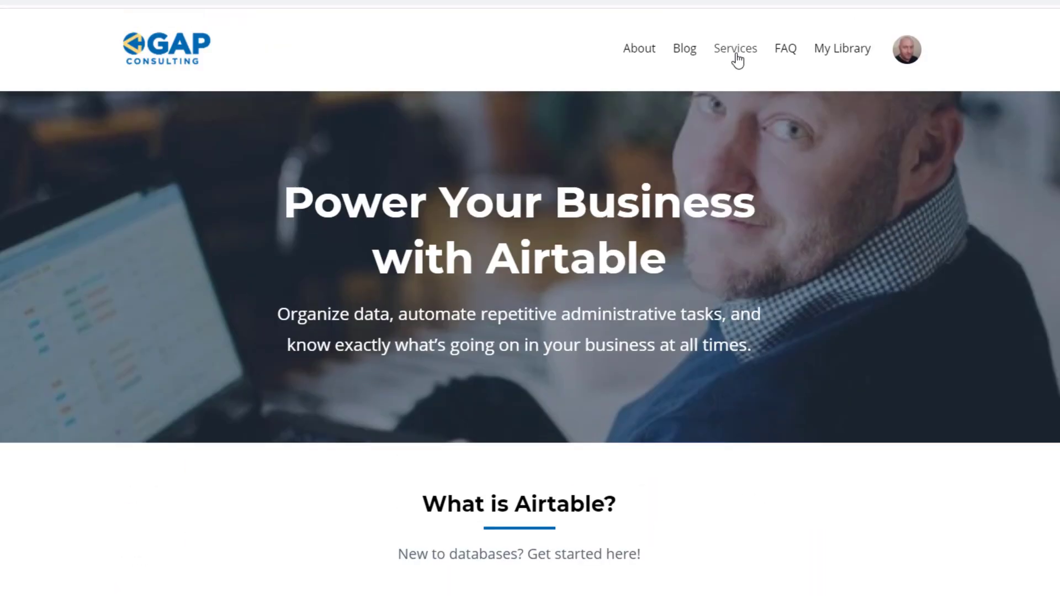
left_click(736, 50)
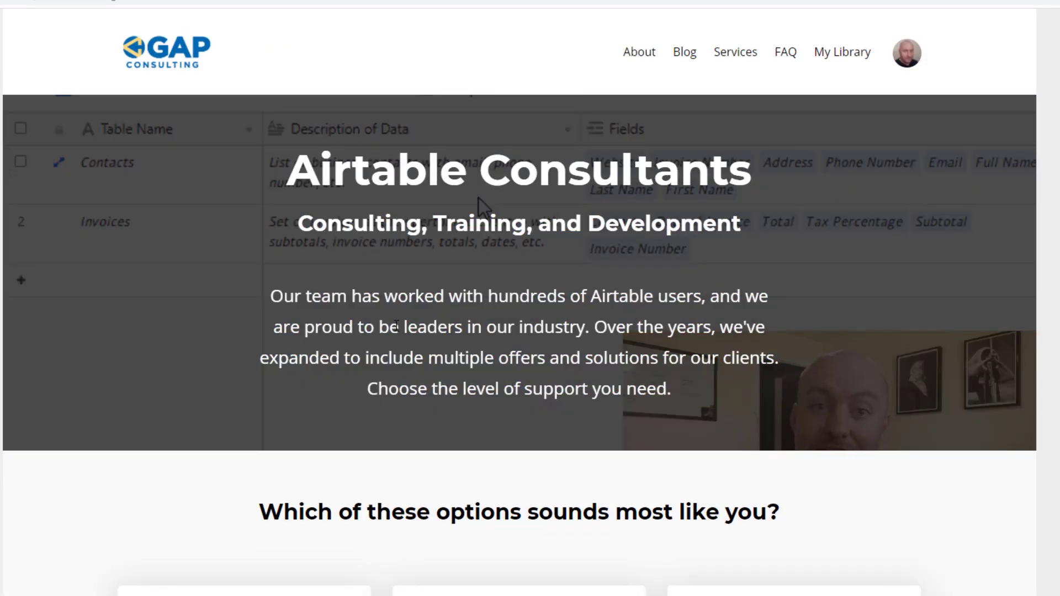
scroll(393, 332, "down", 6)
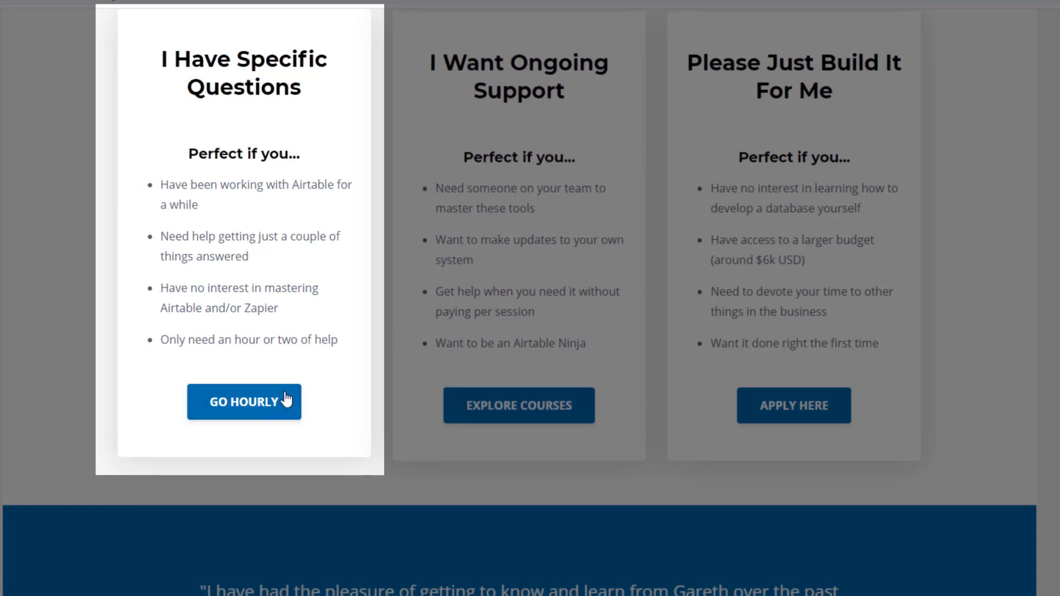